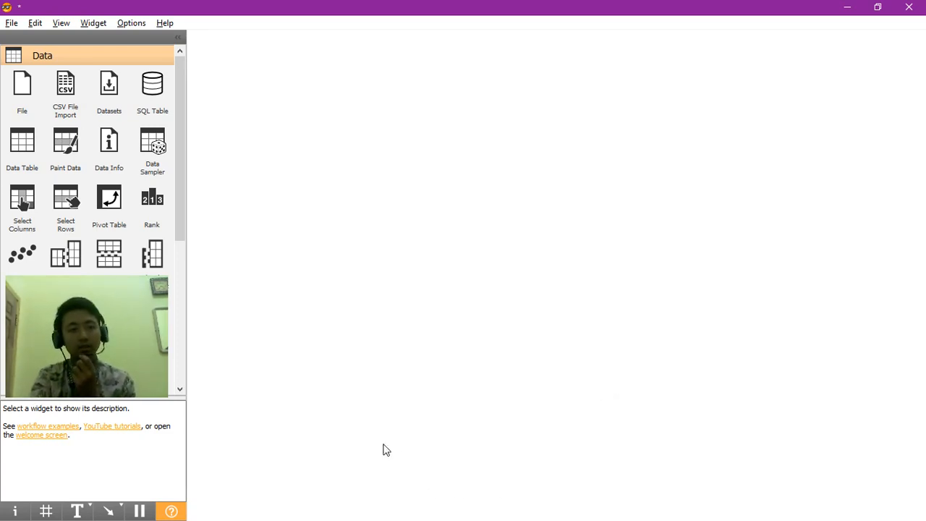
drag(70, 290, 833, 42)
click(633, 185)
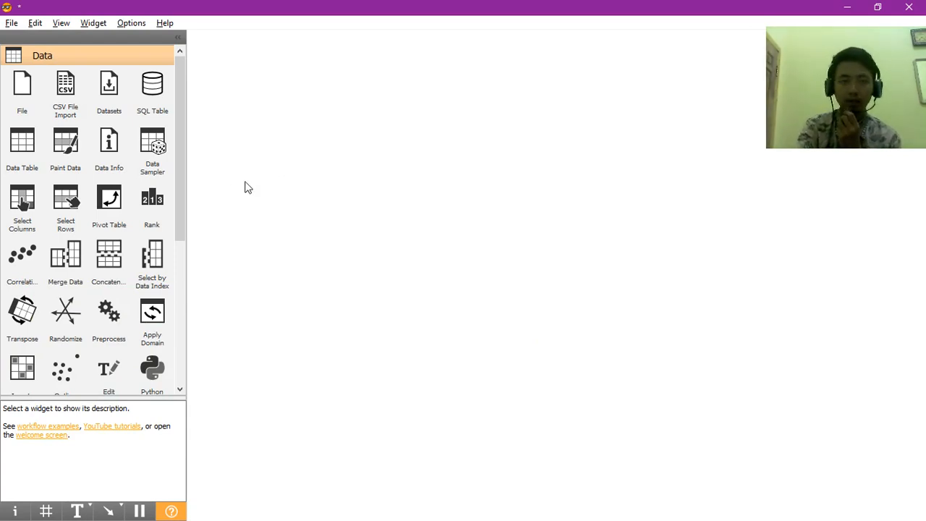
- Add a CSV File Import widget to the canvas and load datasets_42674_74935_Mall_Customers.csv from Downloads into it
click(69, 92)
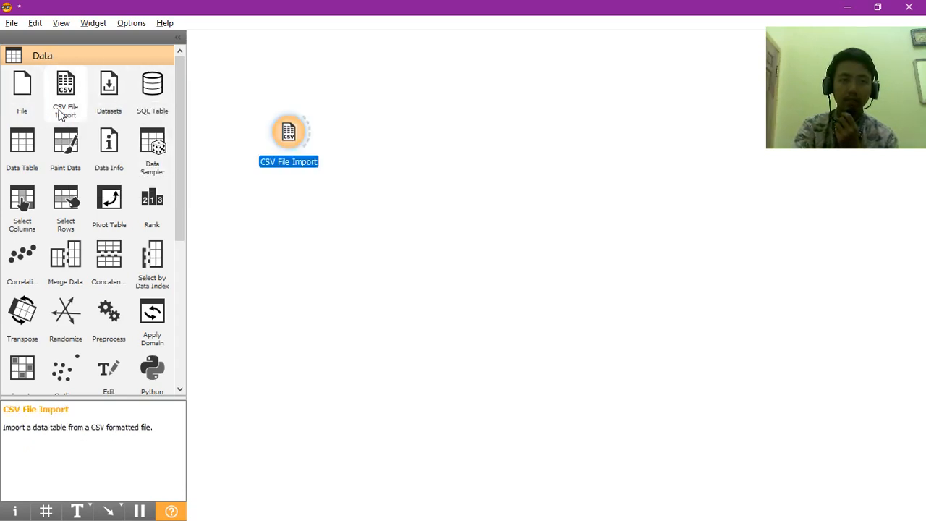
double_click(288, 132)
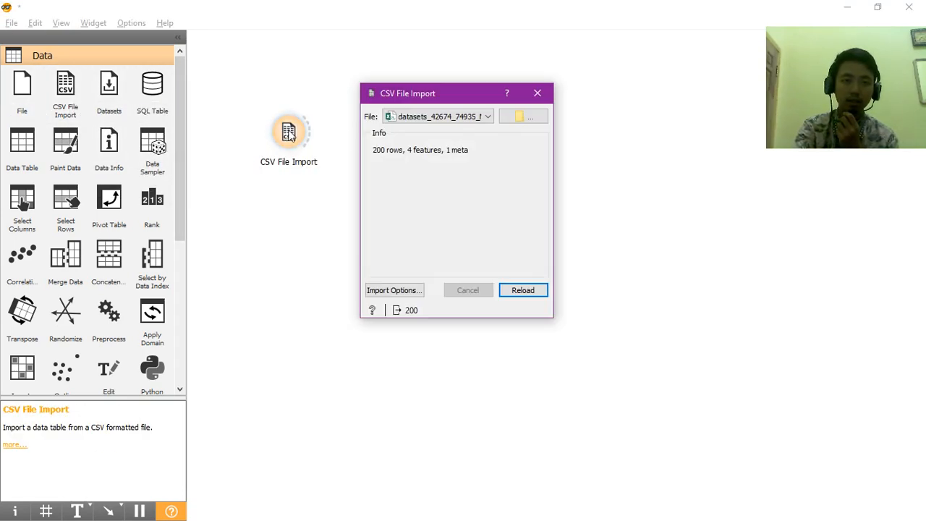
click(518, 117)
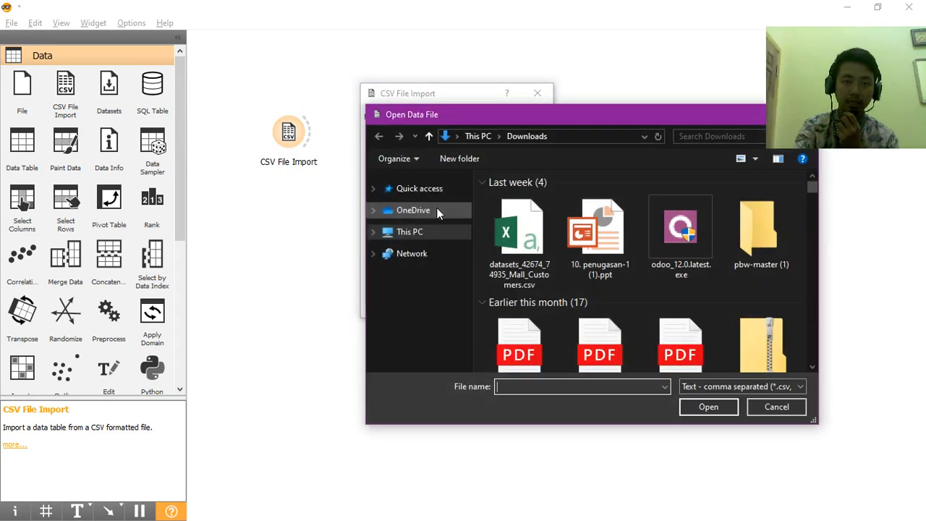
click(508, 228)
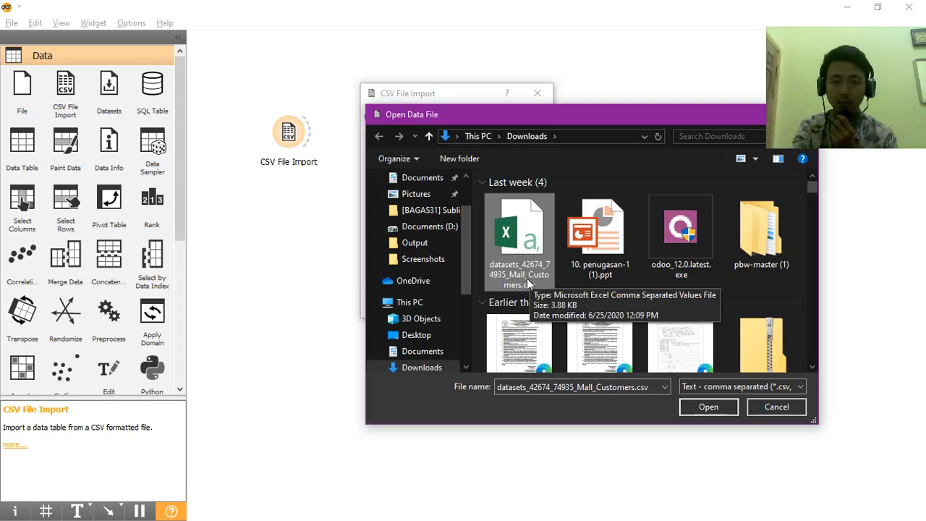
click(698, 406)
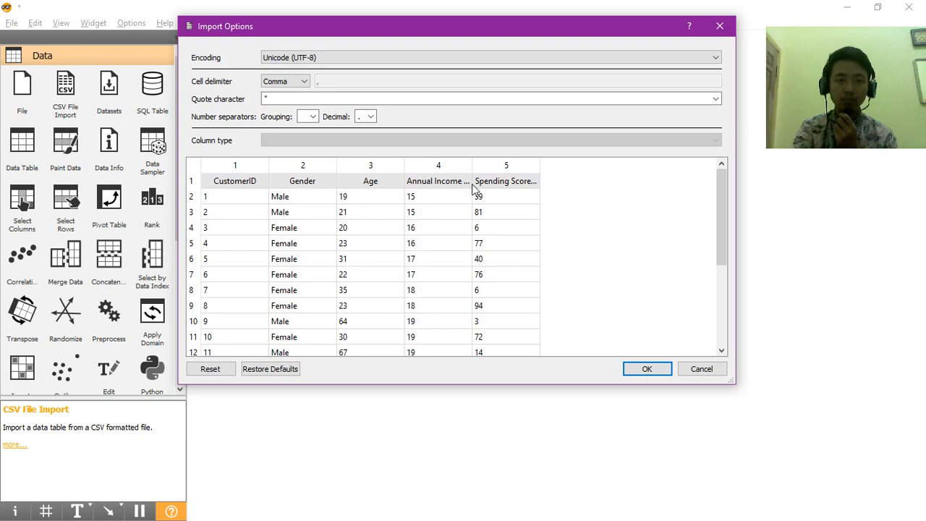
- Widen the Annual Income (k$) and Spending Score (1-100) columns to review the import preview, and accept the import options
drag(473, 164, 488, 169)
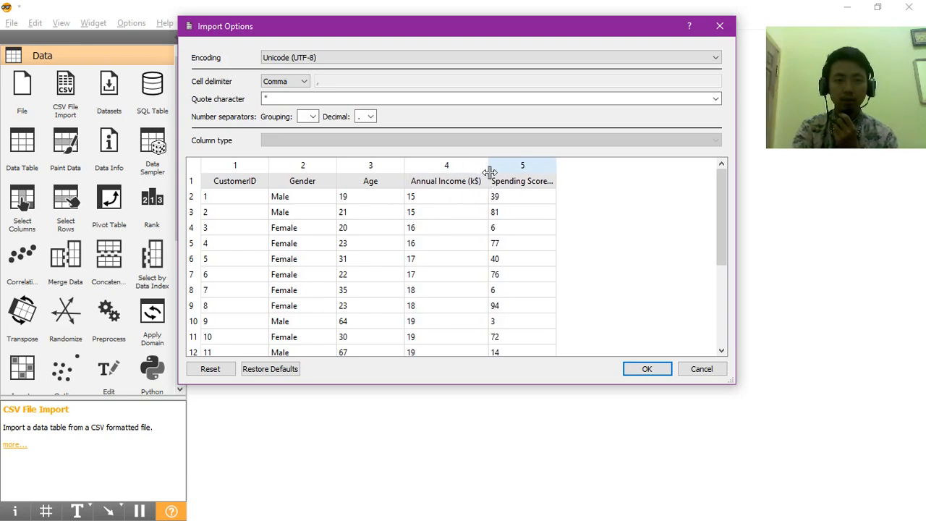
drag(555, 167, 599, 186)
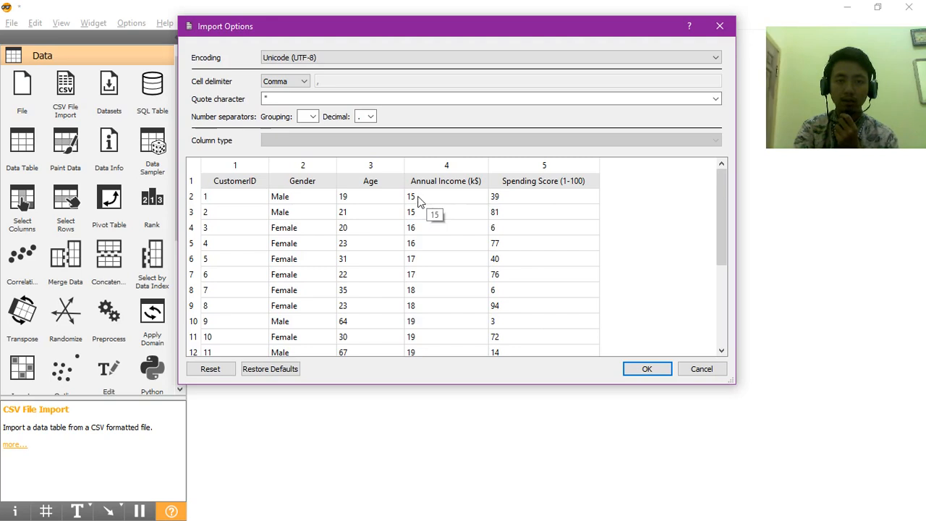
scroll(430, 315, down, 7)
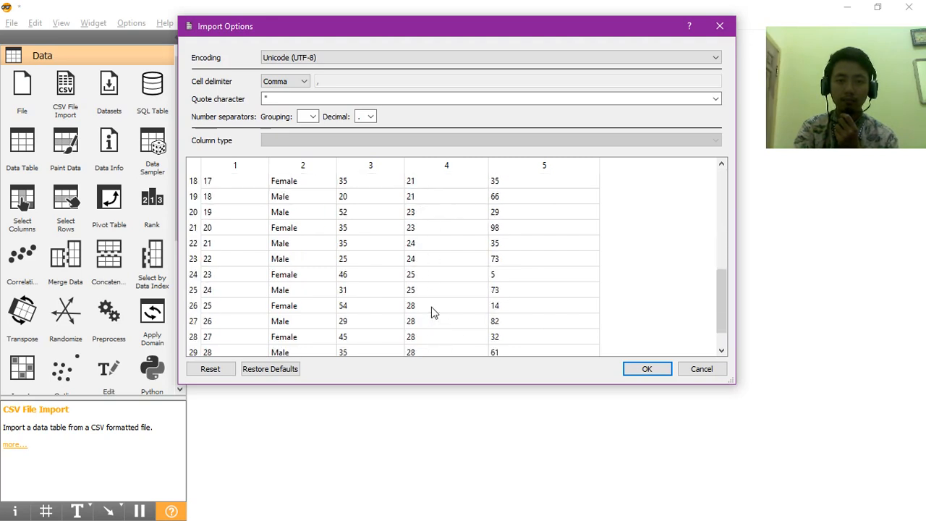
scroll(427, 304, up, 7)
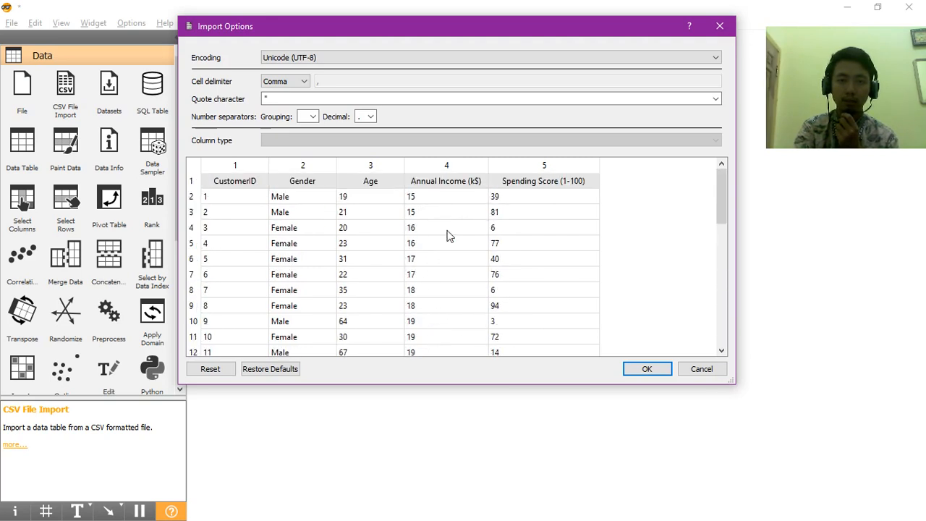
scroll(413, 212, down, 11)
scroll(413, 213, up, 11)
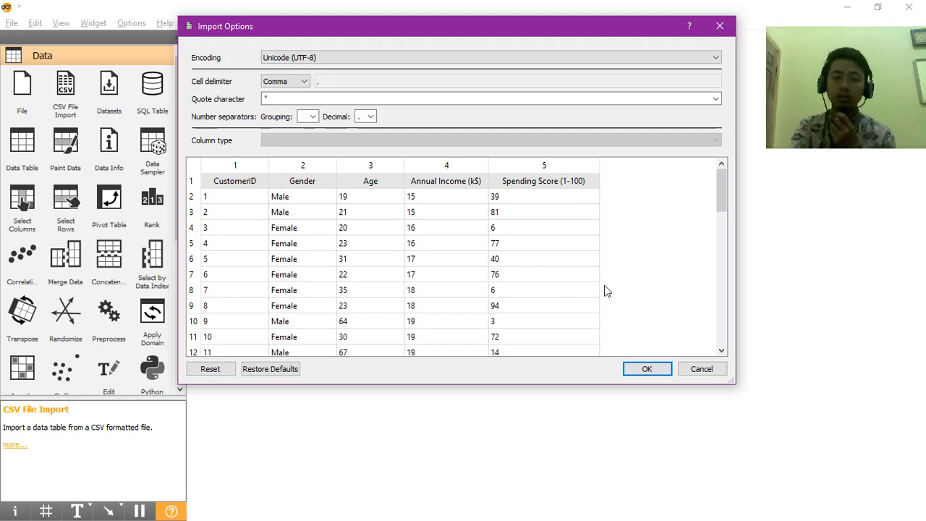
click(647, 369)
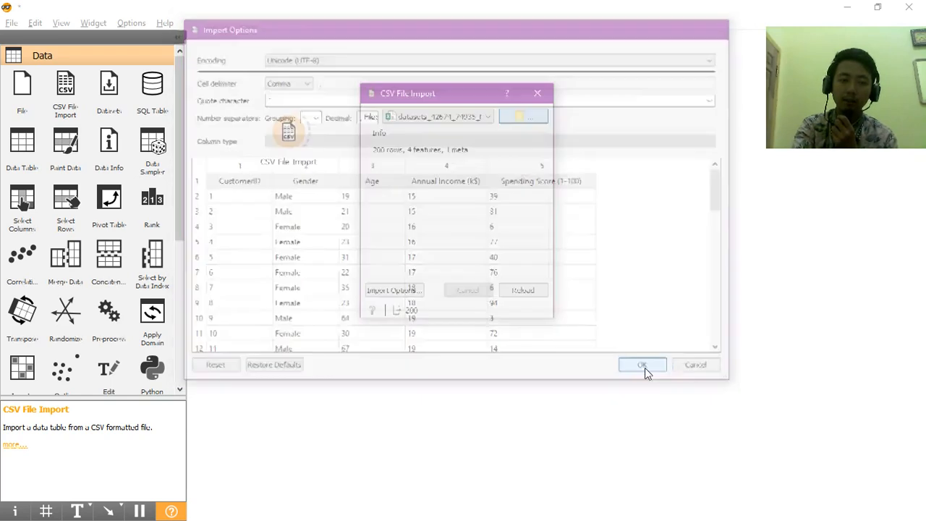
click(536, 93)
- Add a Data Table widget linked to the output of the CSV File Import widget
drag(315, 142, 426, 134)
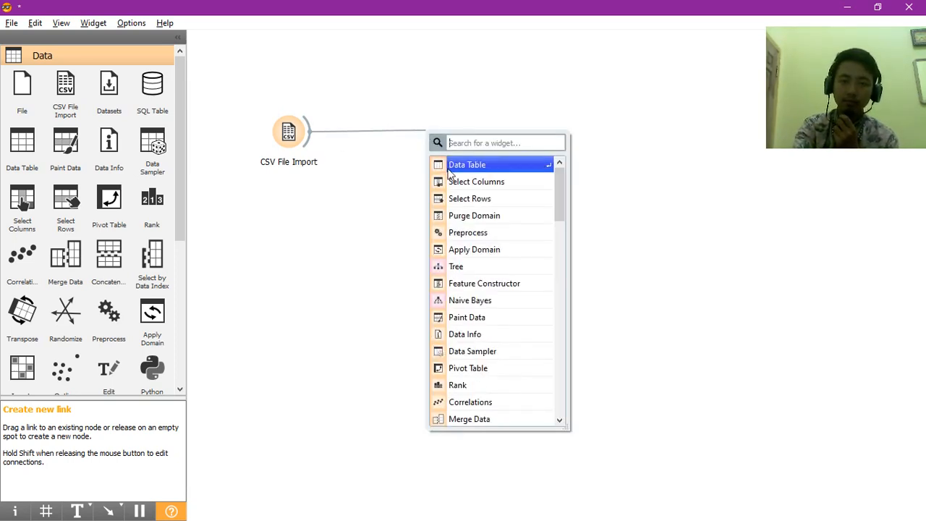
click(452, 166)
drag(432, 135, 415, 140)
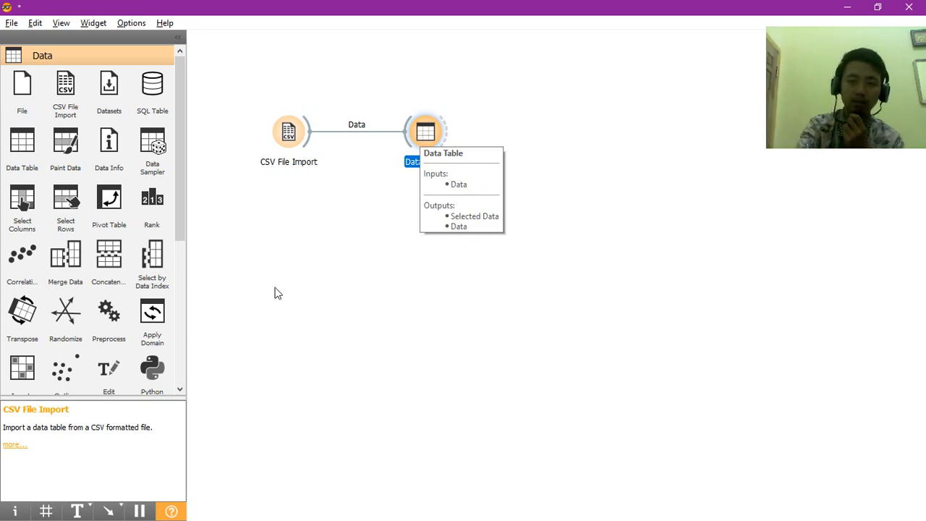
click(471, 454)
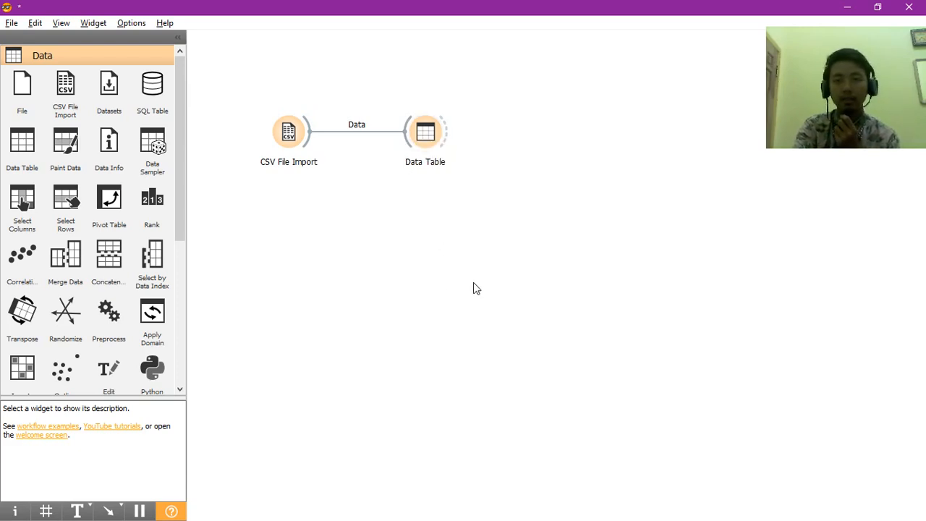
- Open the Data Table and widen the Annual Income (k$) and Spending Score (1-100) columns to fit their full headers
double_click(427, 134)
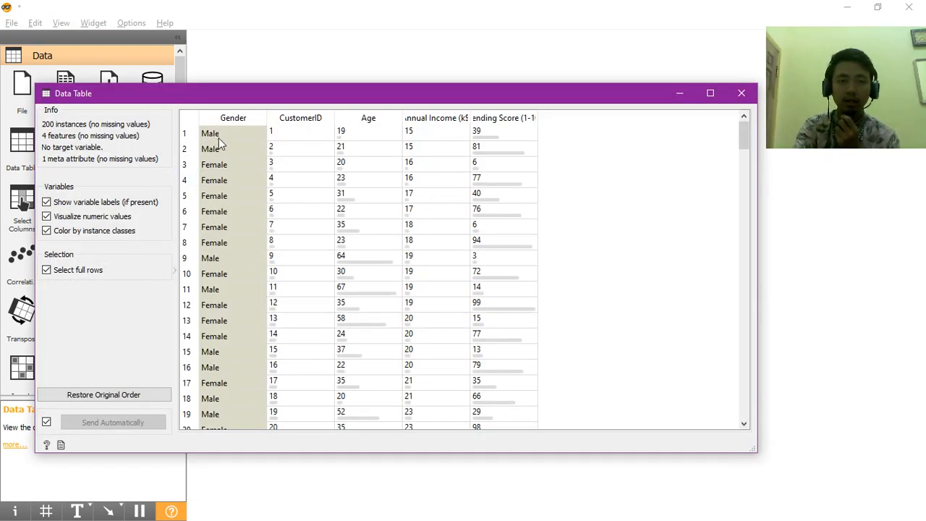
scroll(289, 286, down, 1)
scroll(401, 152, up, 1)
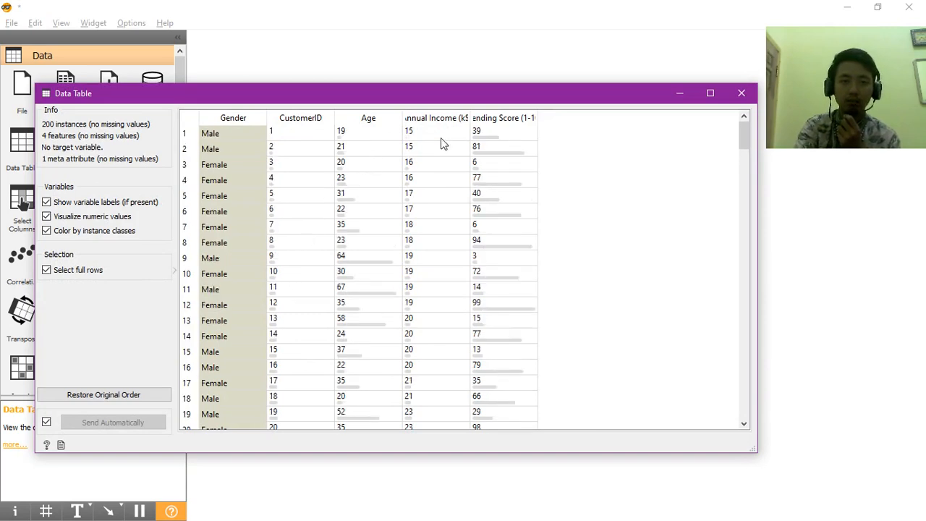
drag(472, 118, 508, 119)
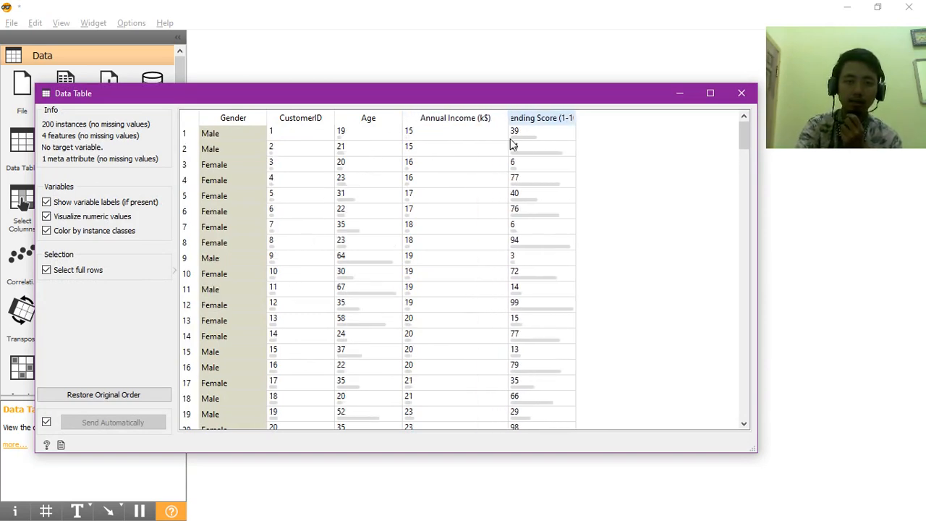
drag(576, 118, 609, 120)
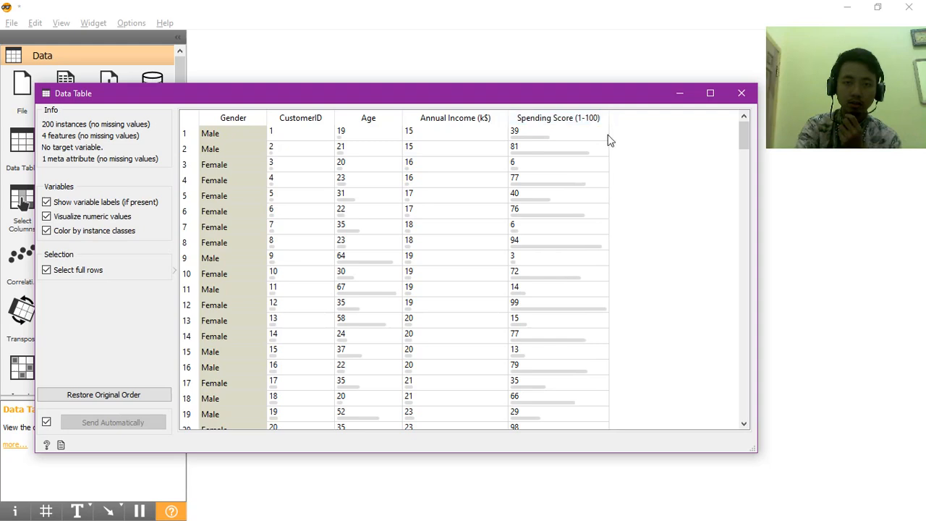
- Examine the customer rows across all columns of the data table, particularly CustomerID, and close the table
scroll(507, 354, down, 8)
scroll(481, 397, up, 8)
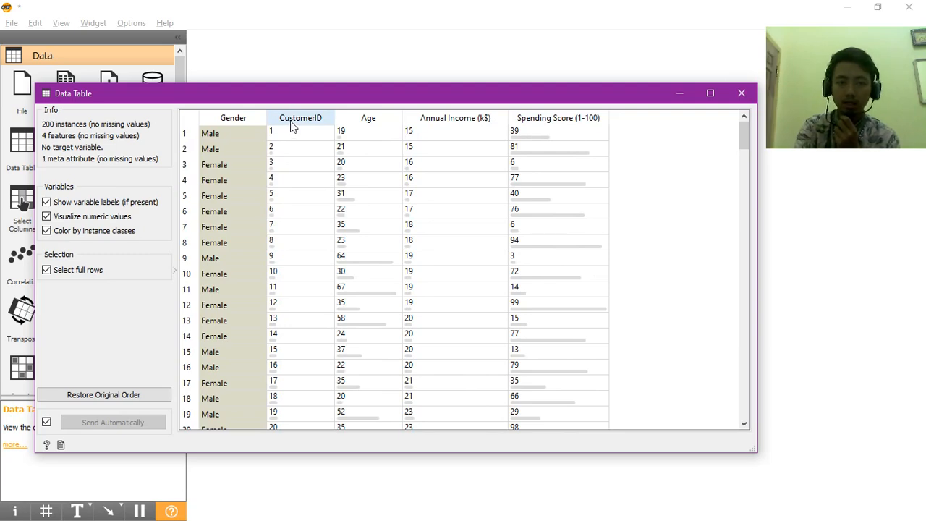
scroll(317, 300, down, 12)
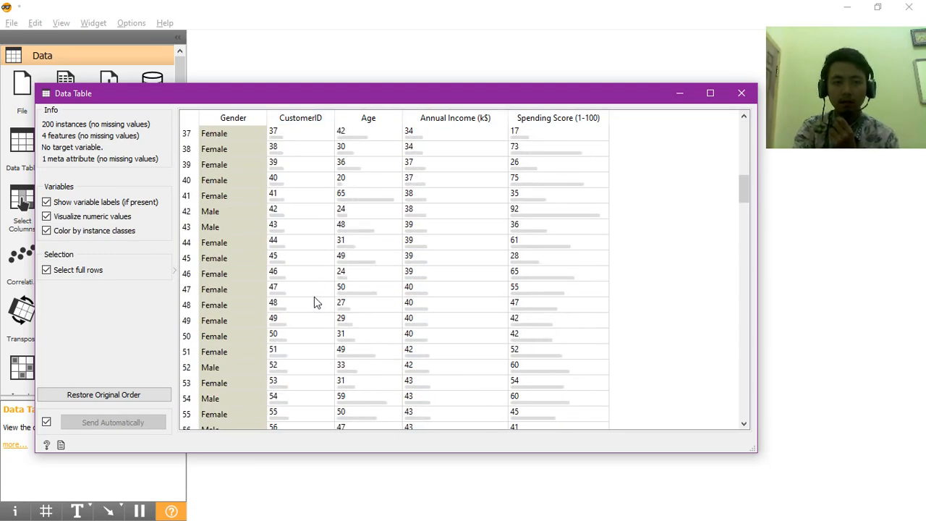
scroll(314, 297, up, 12)
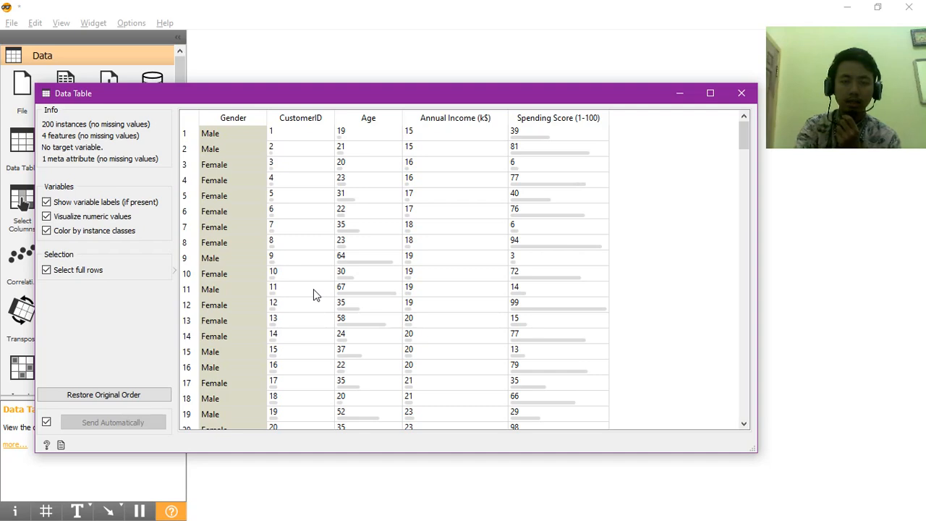
scroll(314, 295, down, 20)
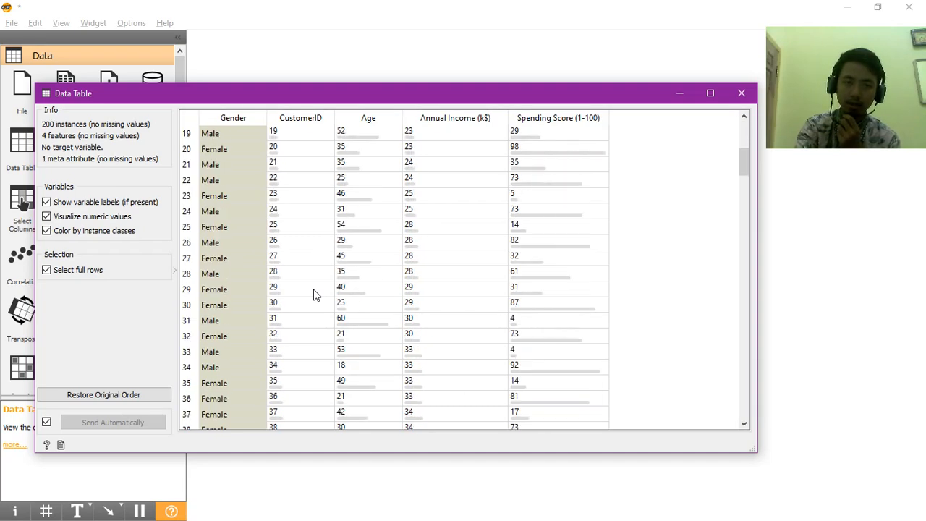
scroll(314, 294, down, 10)
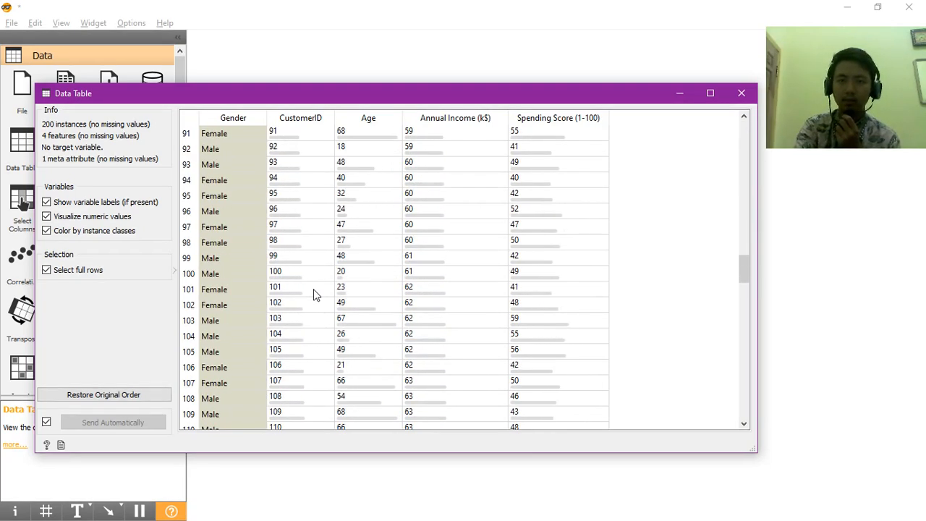
scroll(314, 294, up, 20)
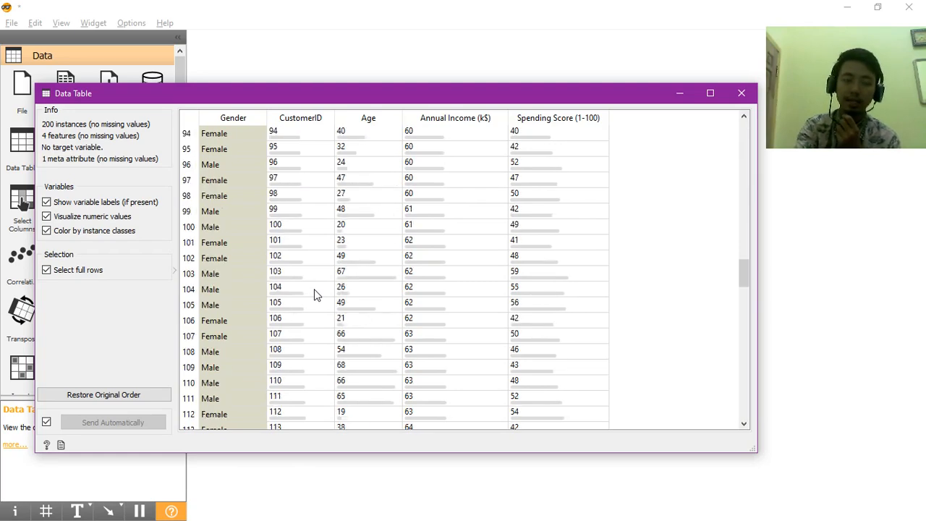
scroll(405, 282, up, 7)
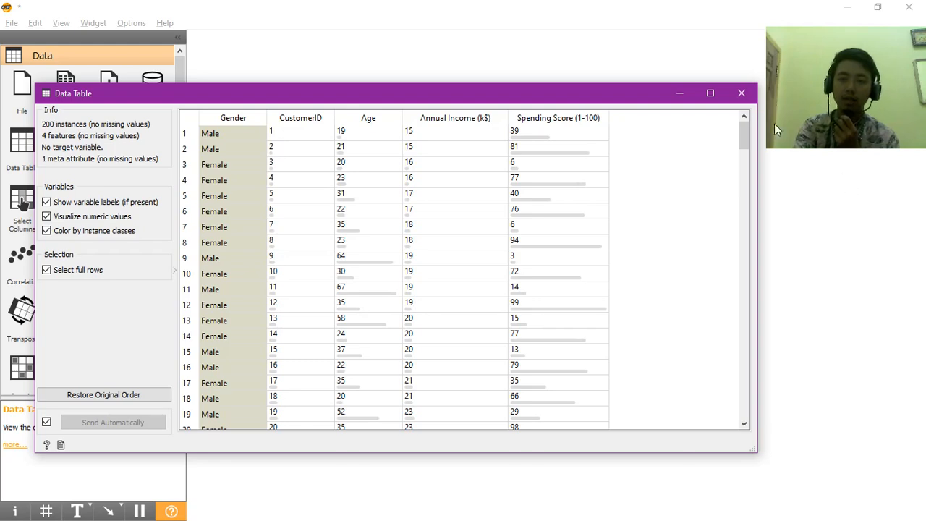
click(741, 94)
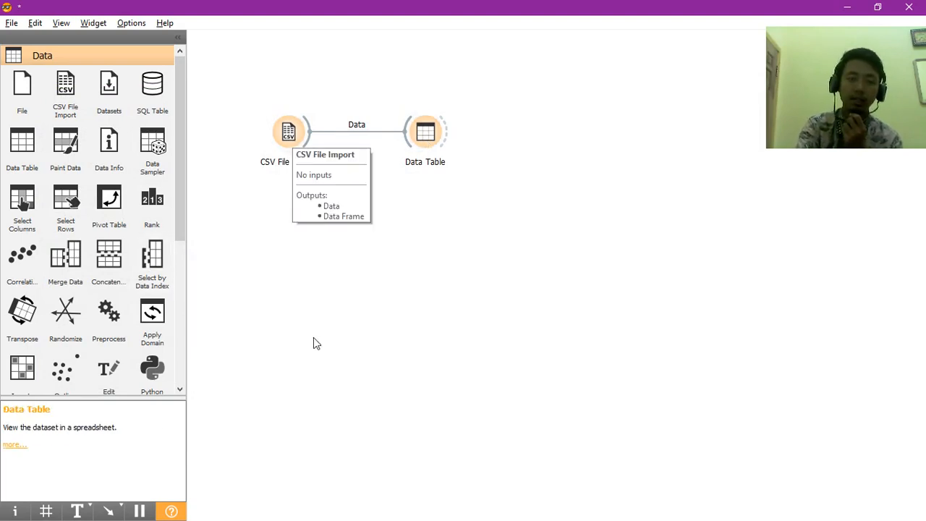
- Set the CustomerID column's type to Ignore in the CSV import options and reload the file
double_click(288, 131)
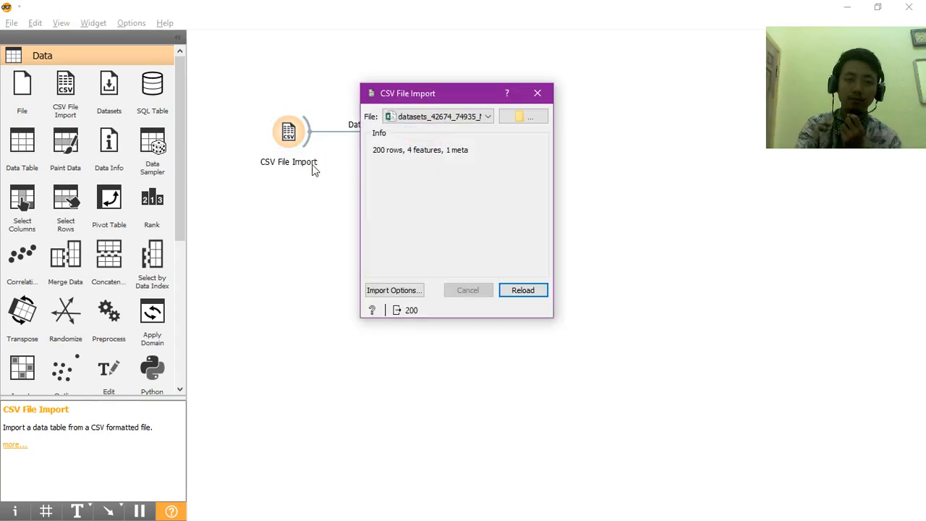
click(395, 293)
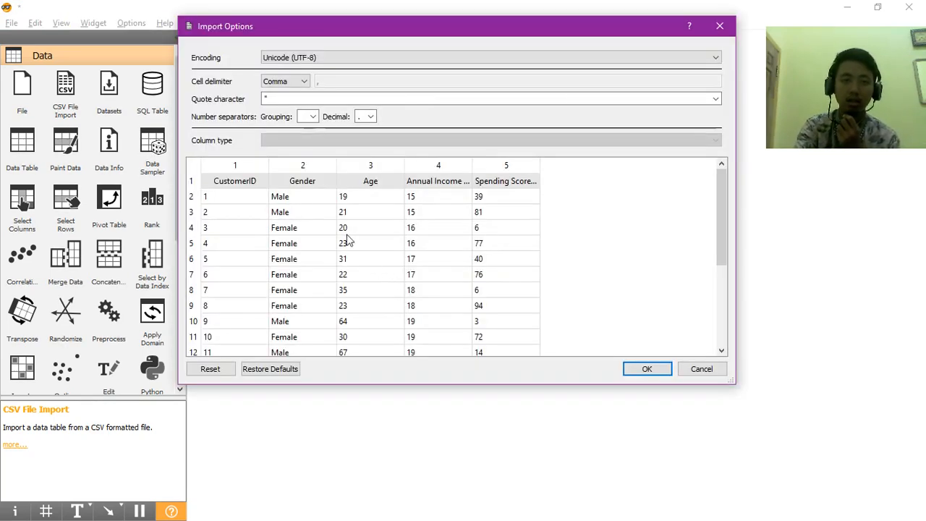
click(233, 184)
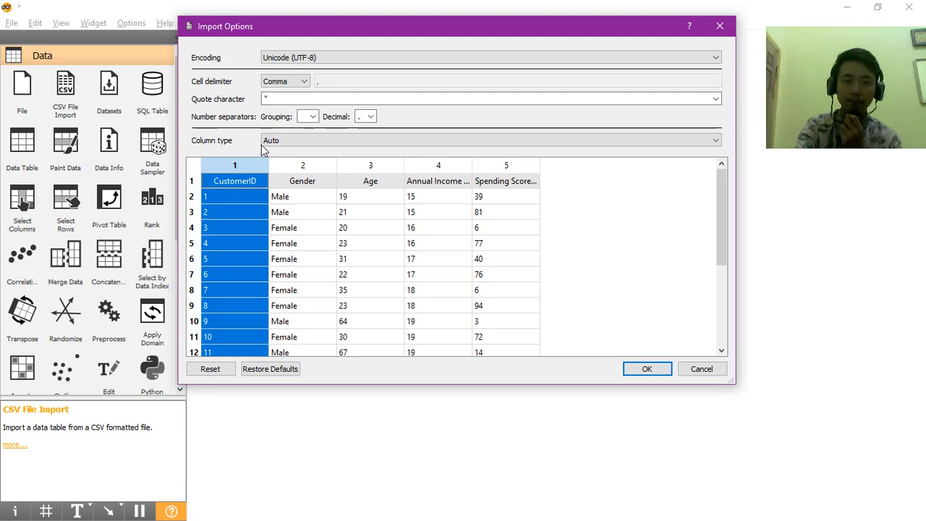
click(322, 141)
click(320, 141)
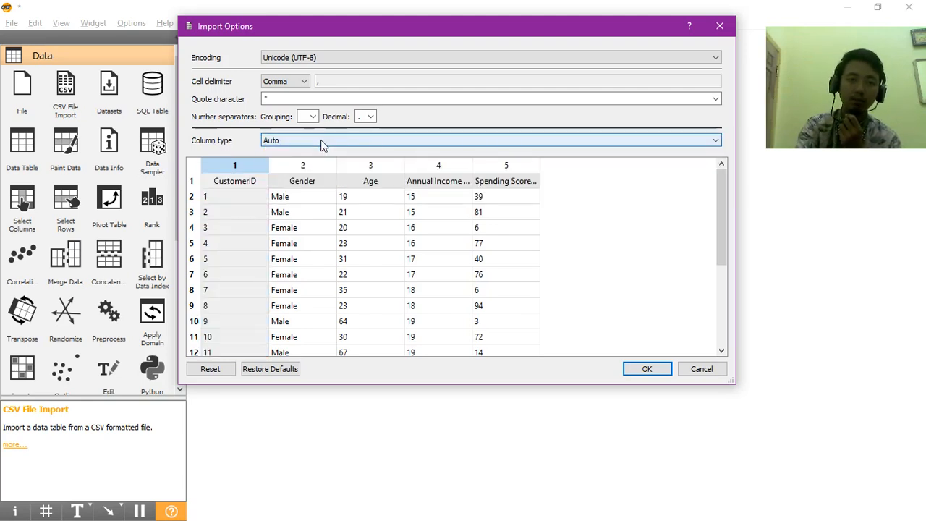
click(322, 142)
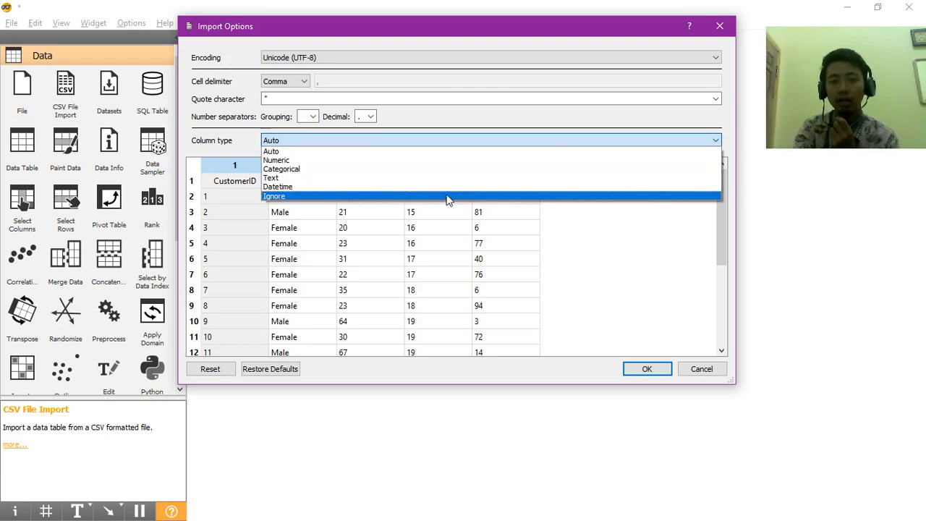
click(322, 197)
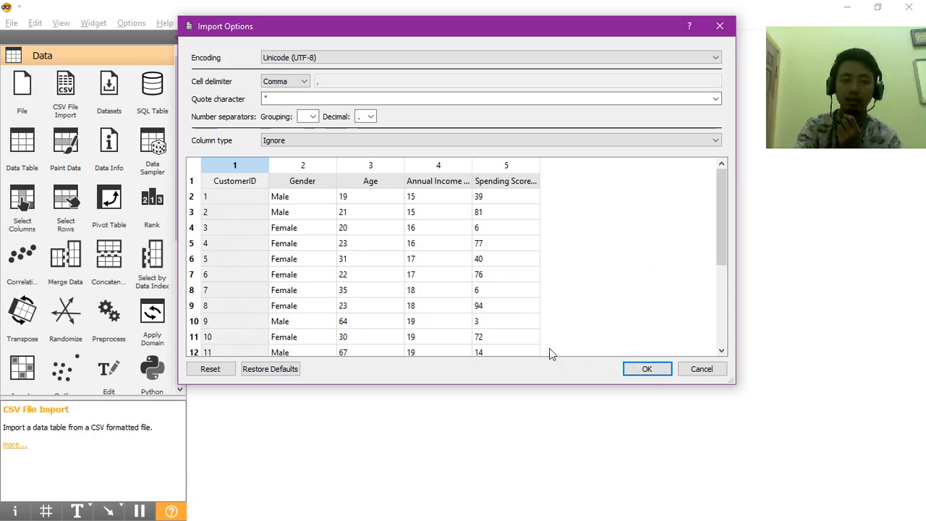
click(647, 369)
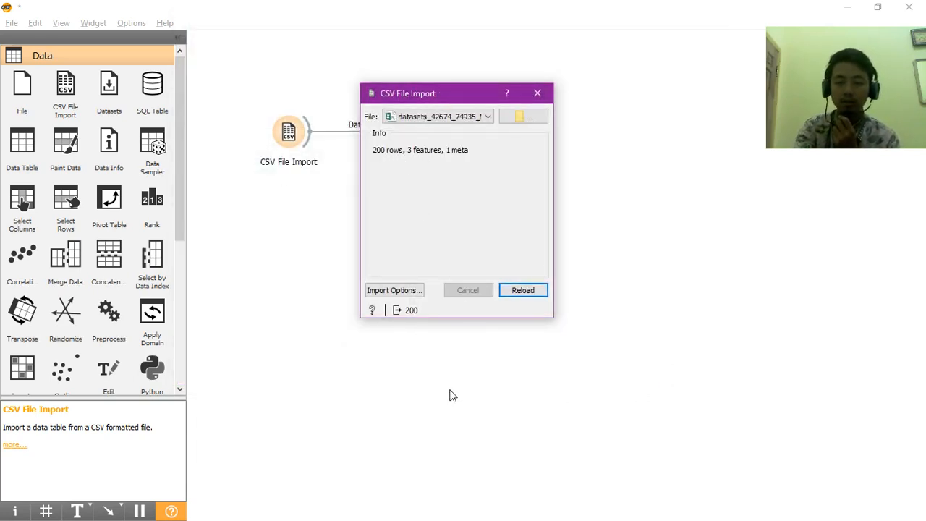
click(518, 293)
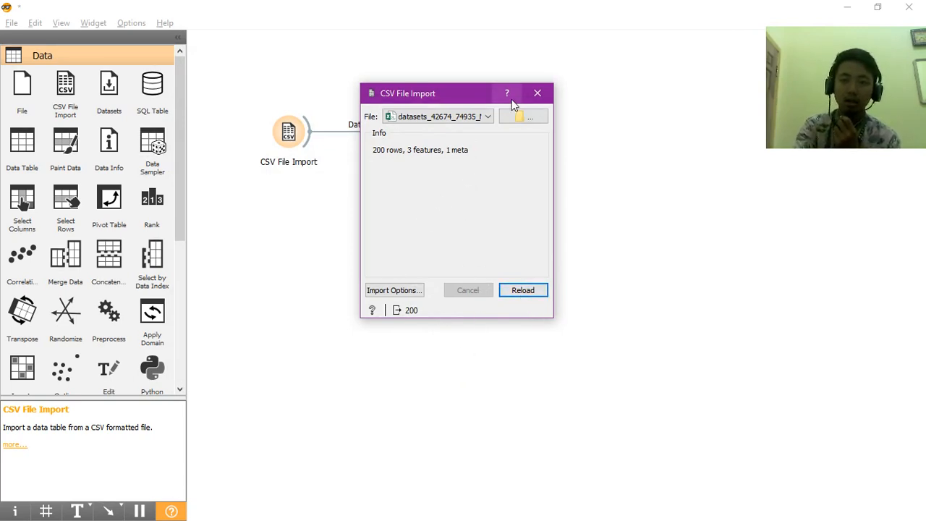
- Reopen the Data Table, widen the Annual Income (k$) and Spending Score (1-100) columns to show their full headers, and close it
click(547, 95)
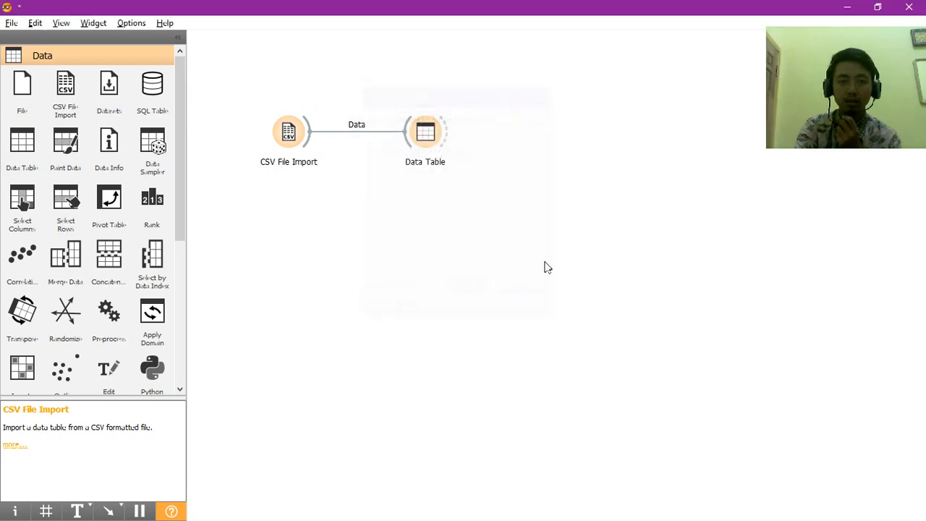
double_click(428, 129)
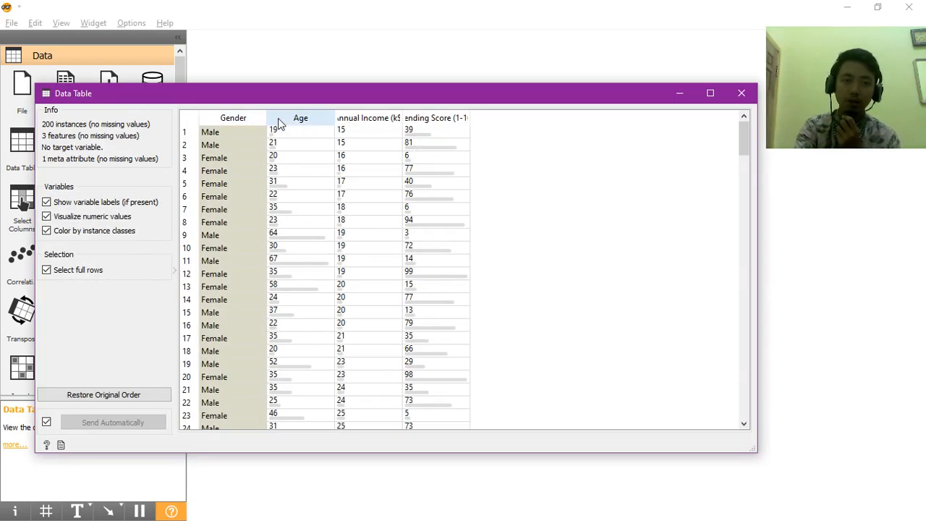
drag(404, 120, 444, 122)
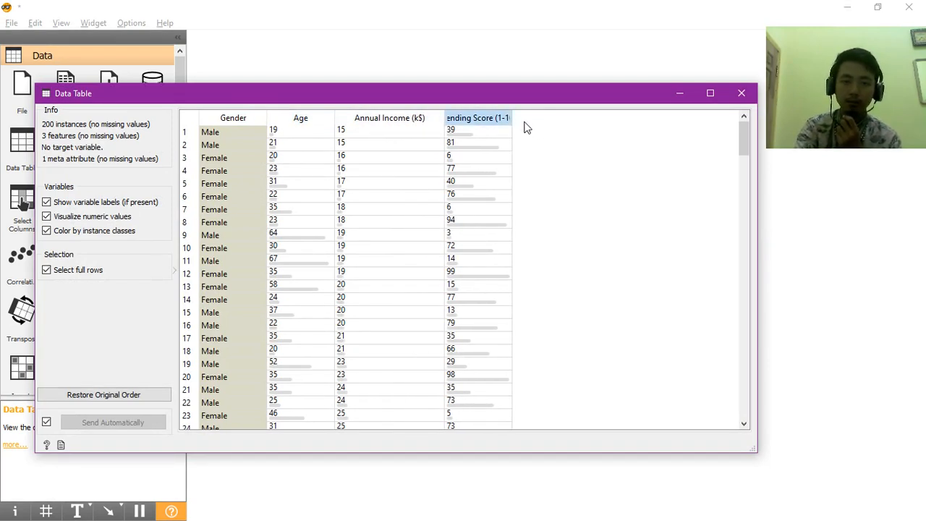
drag(514, 123, 563, 122)
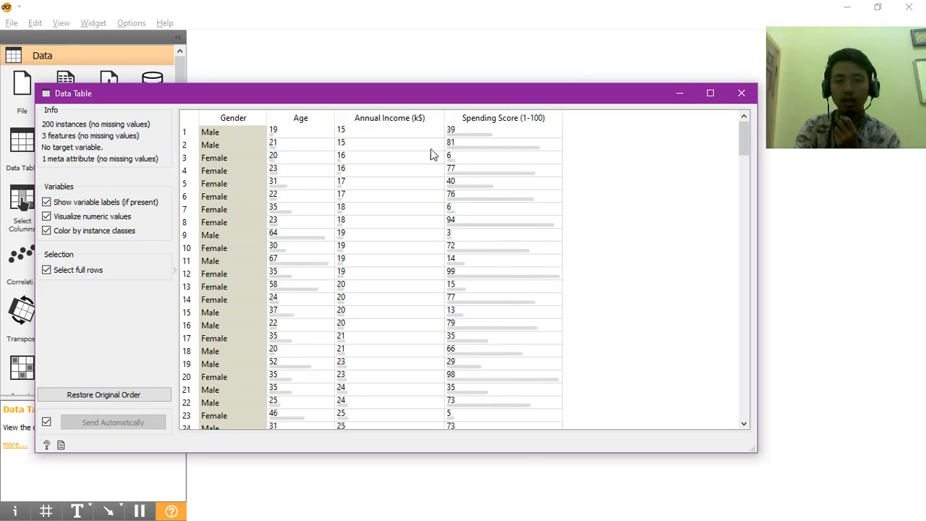
click(736, 94)
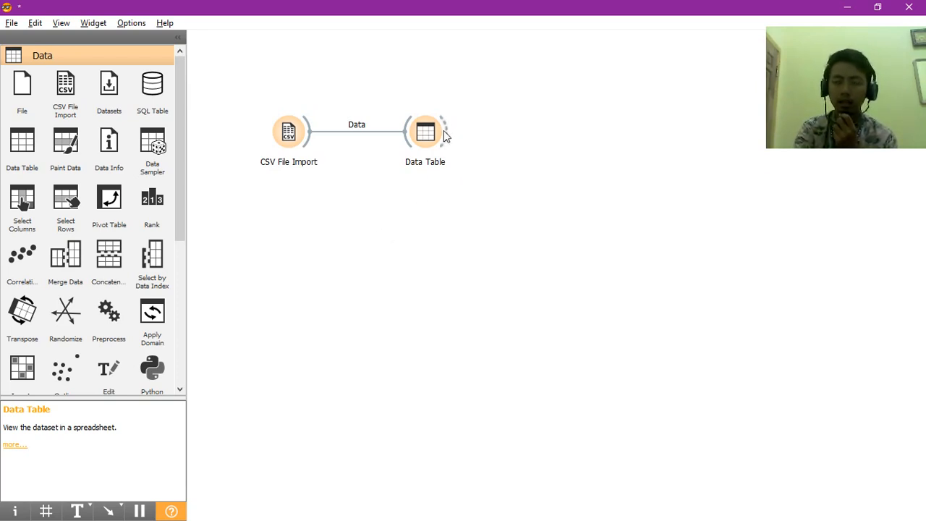
- Add a Distributions widget linked to the Data Table's output below it, check its plot, and close it
drag(448, 136, 492, 69)
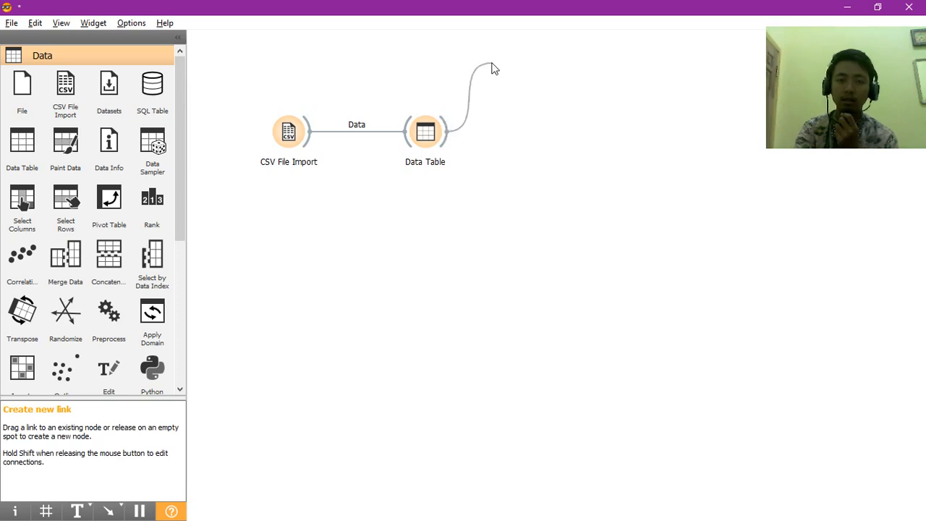
drag(518, 149, 524, 205)
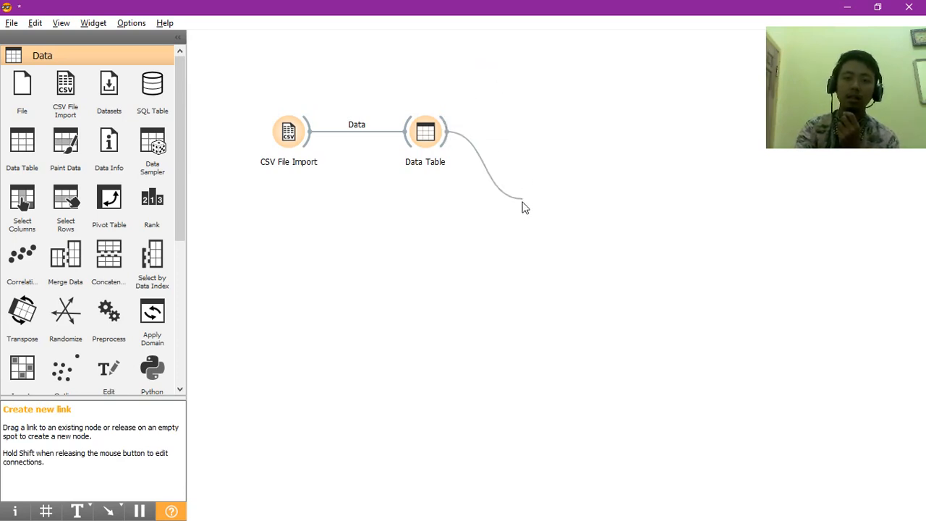
drag(512, 241, 487, 251)
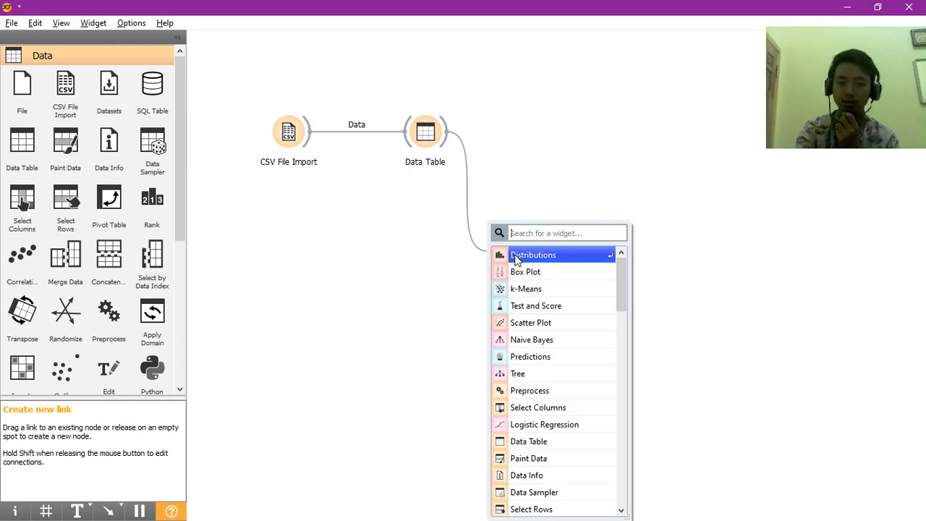
click(517, 259)
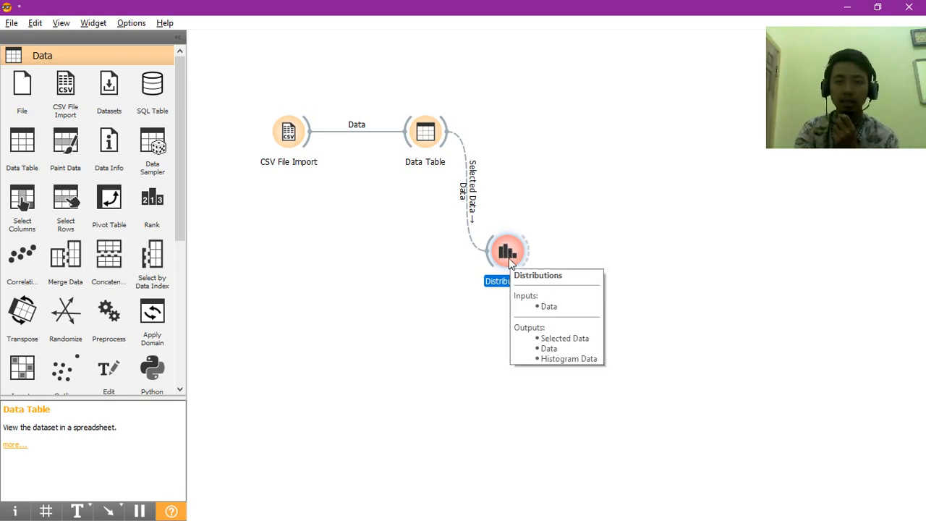
double_click(508, 258)
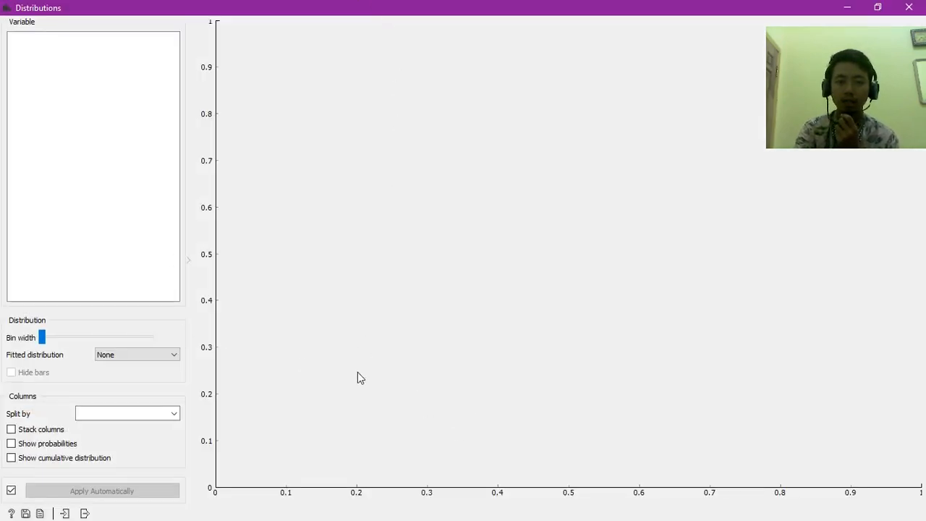
click(908, 7)
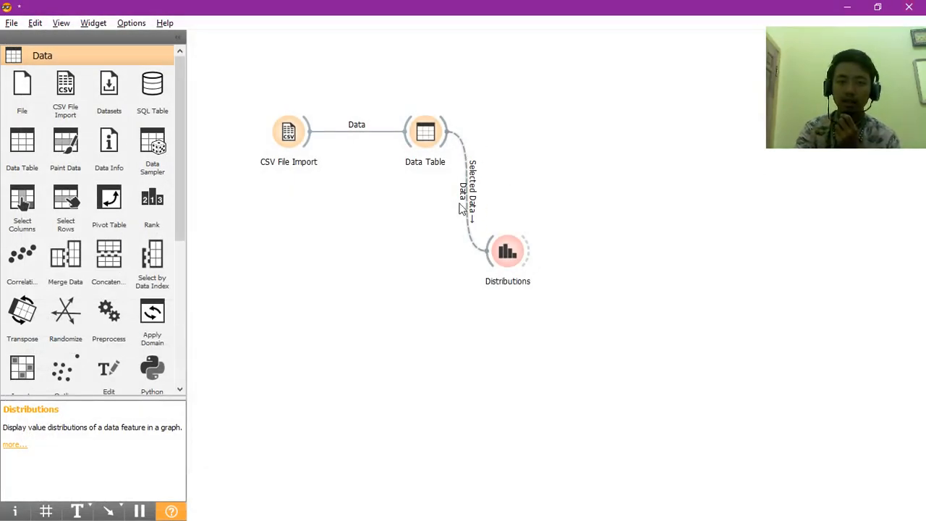
- Select all rows in the Data Table so they are sent to the Distributions widget, and close the table
double_click(421, 130)
click(419, 181)
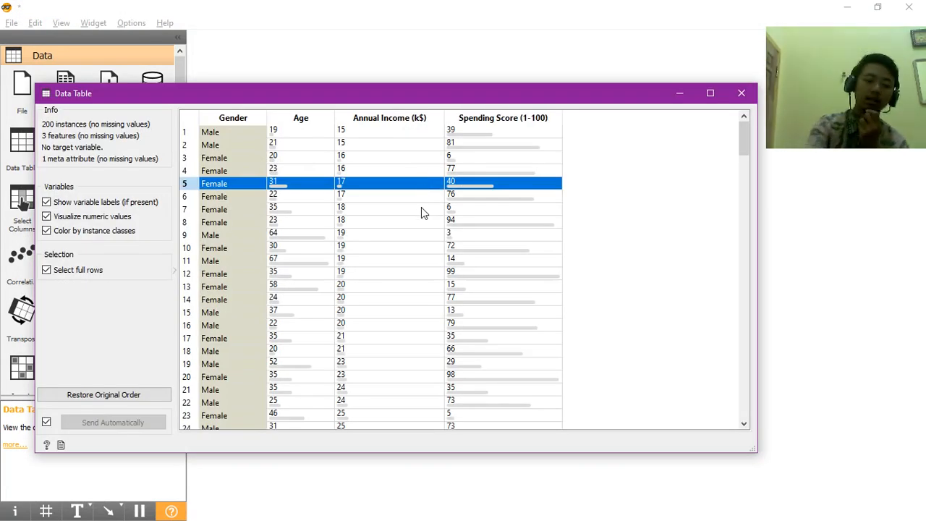
key(ctrl+a)
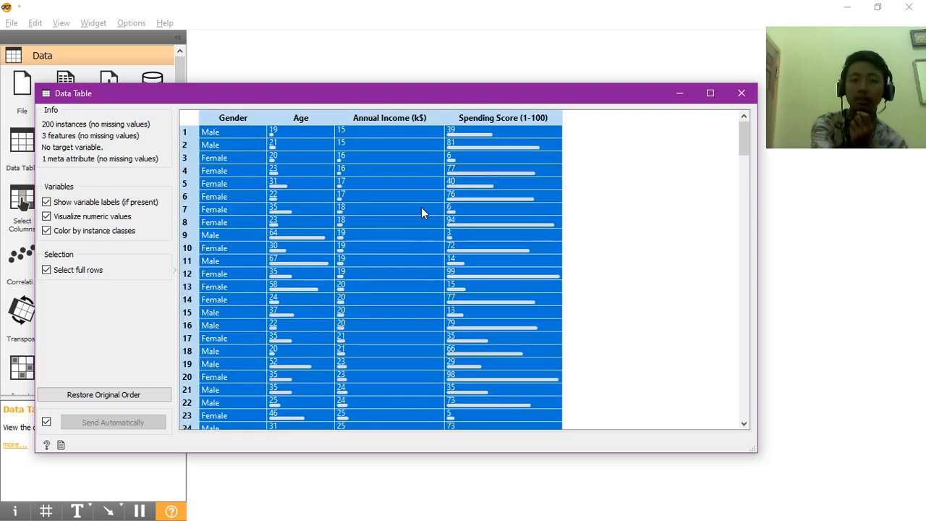
click(742, 94)
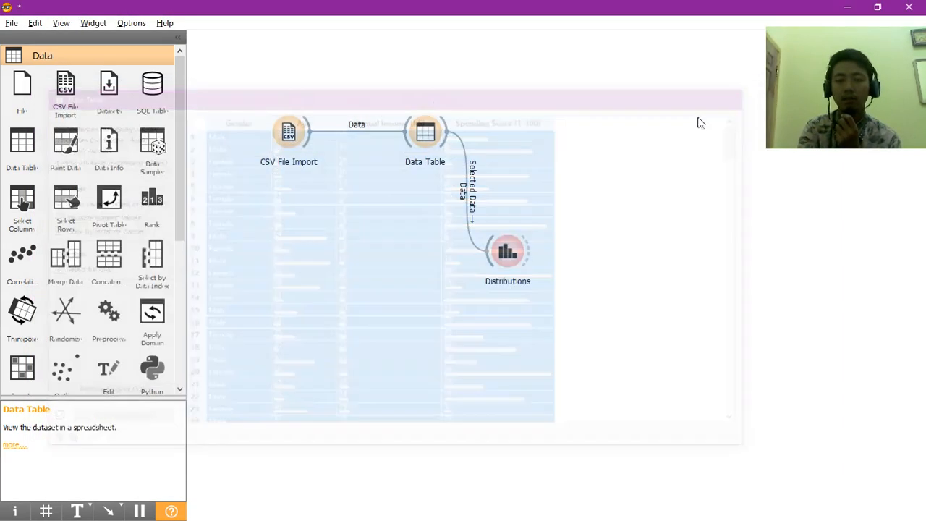
- Examine the Age histogram in the Distributions widget, comparing frequencies across the age bins, and close the plot
double_click(509, 262)
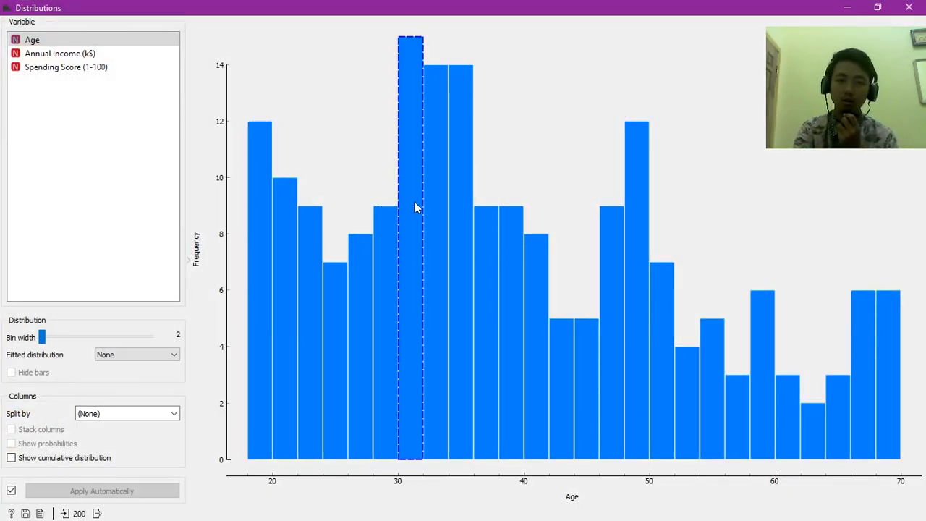
mouse_move(416, 209)
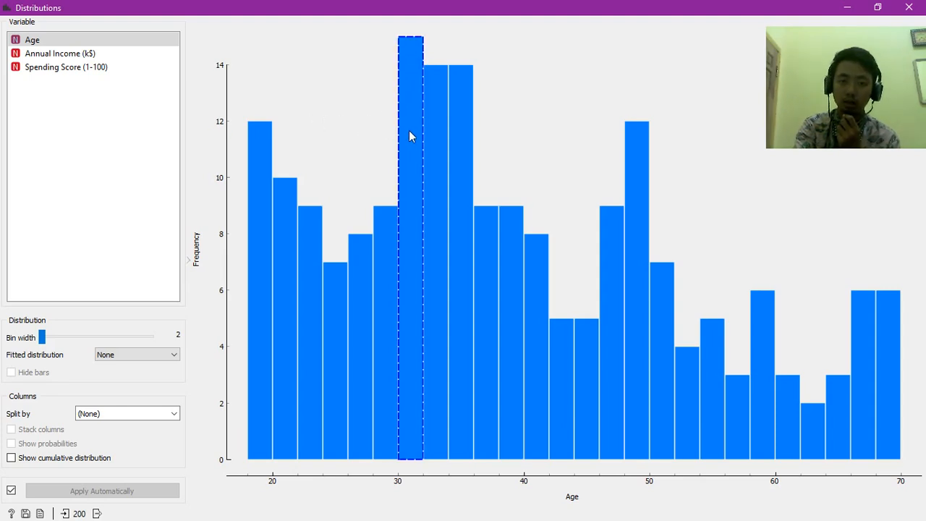
mouse_move(410, 136)
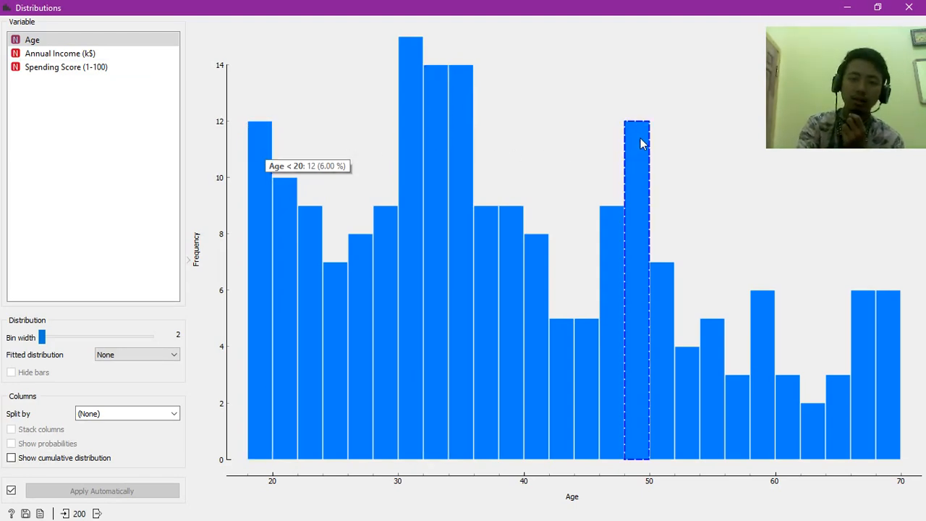
mouse_move(641, 144)
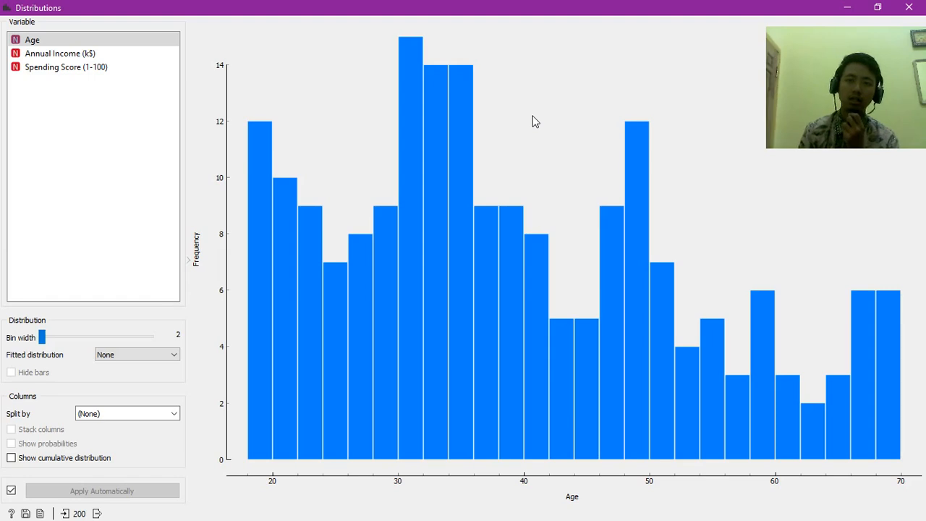
click(415, 58)
mouse_move(412, 58)
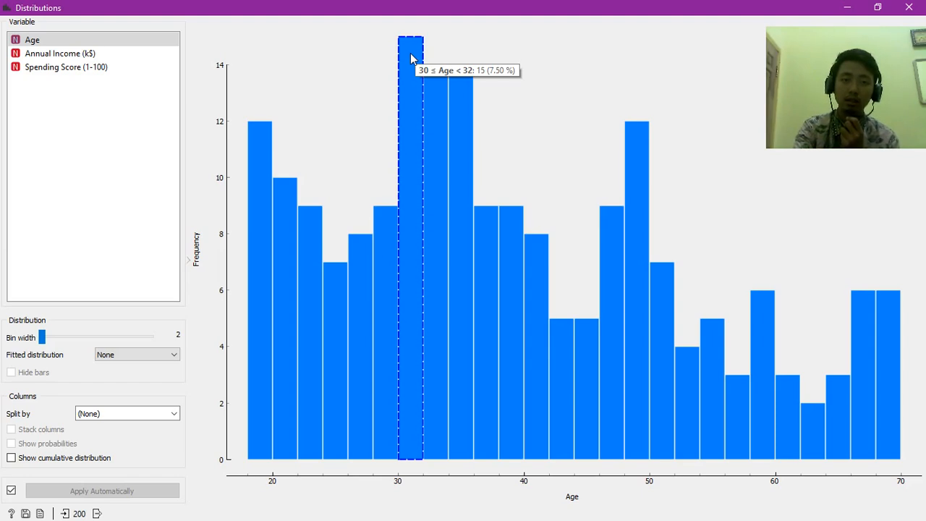
click(430, 75)
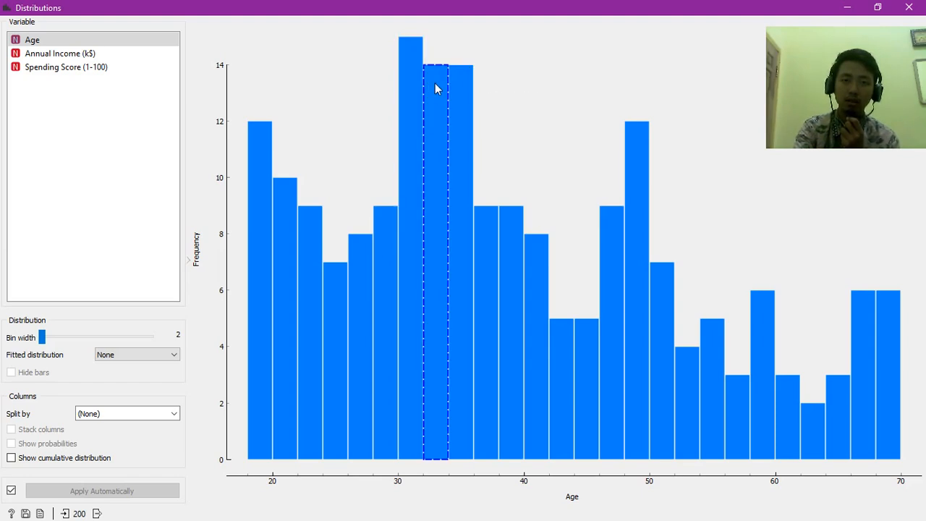
mouse_move(436, 88)
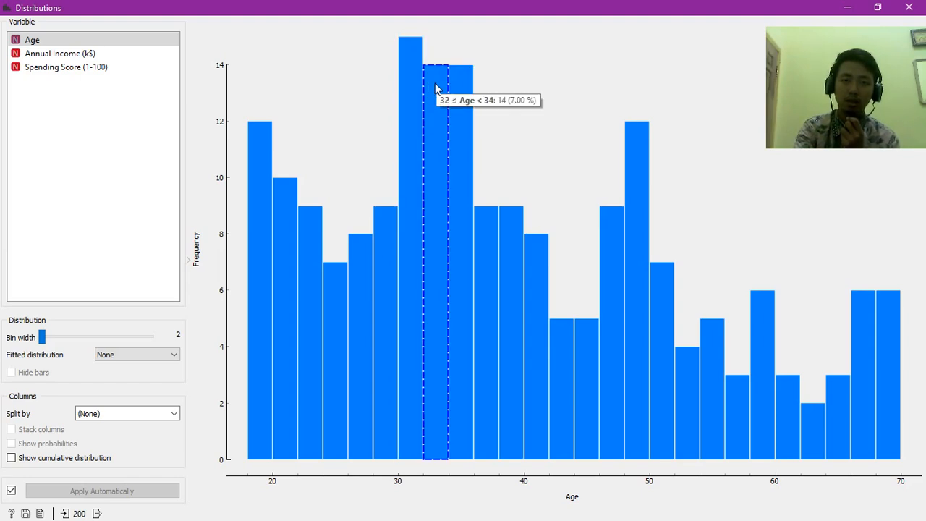
click(469, 110)
mouse_move(469, 113)
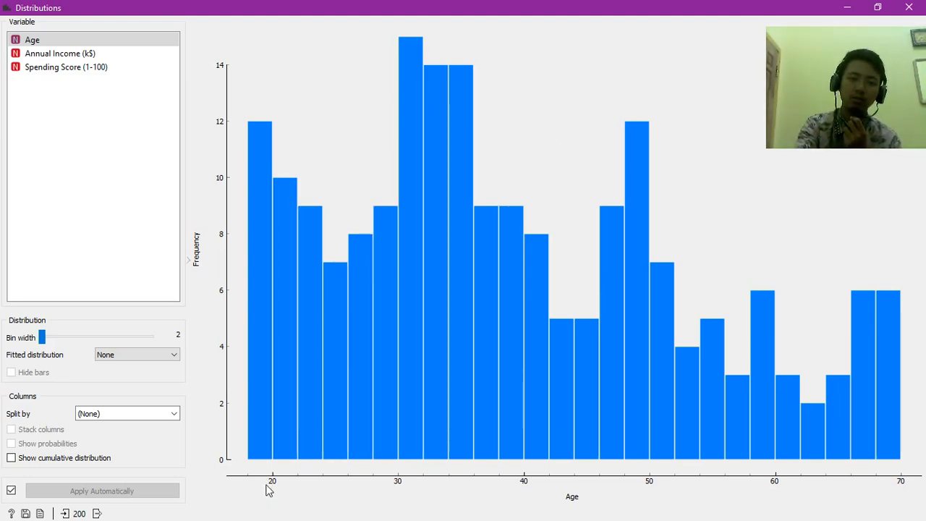
mouse_move(268, 460)
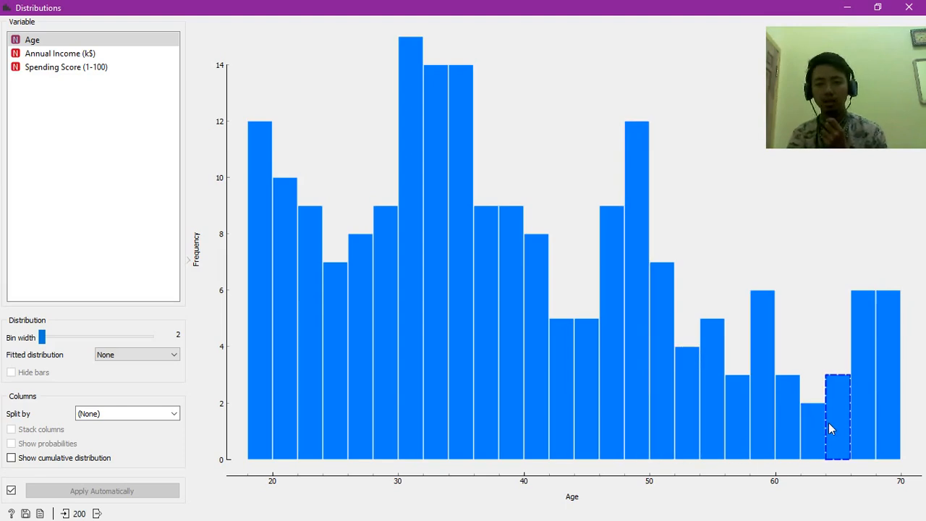
mouse_move(833, 433)
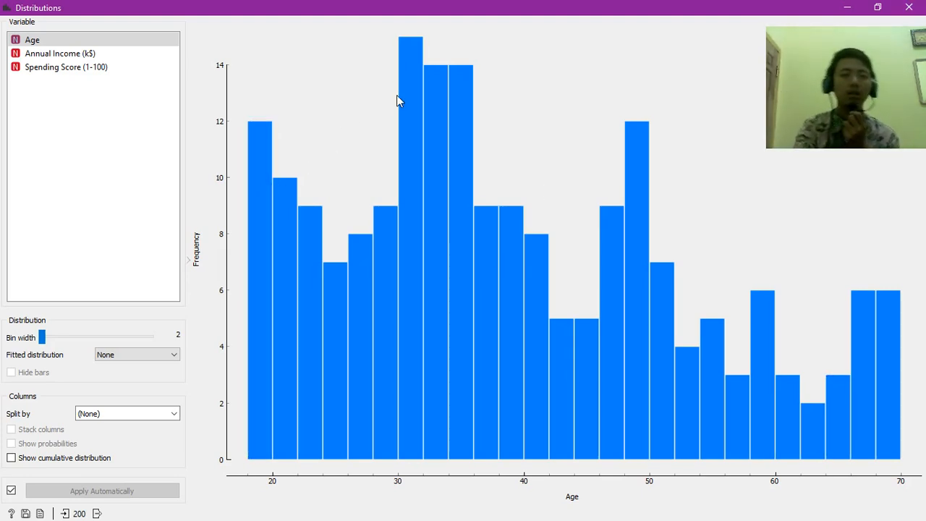
mouse_move(406, 134)
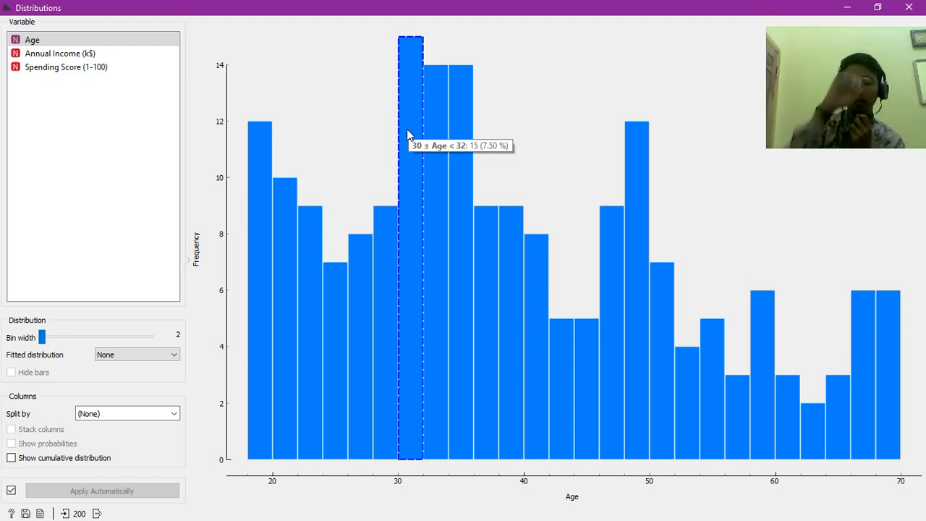
click(916, 13)
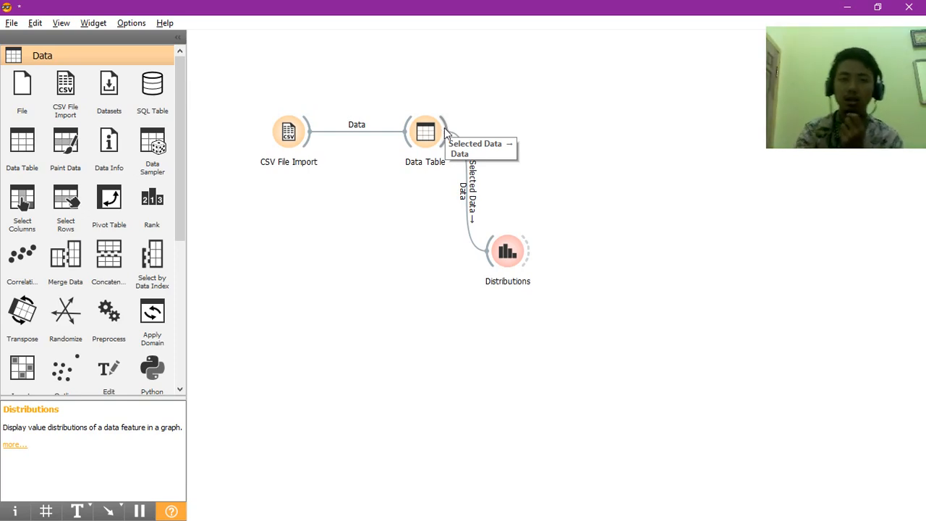
- Add a k-Means widget linked to the Data Table's output and align it above the Distributions widget
drag(447, 133, 536, 149)
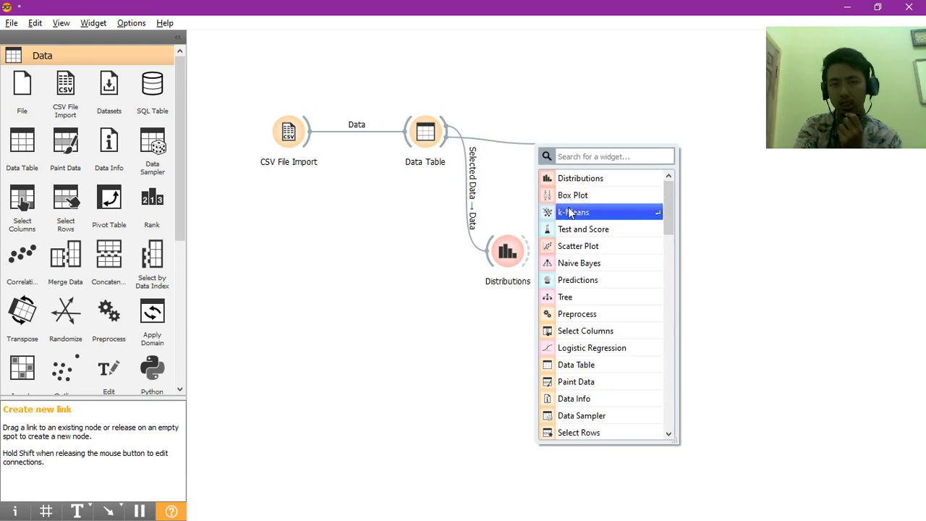
click(575, 214)
click(580, 244)
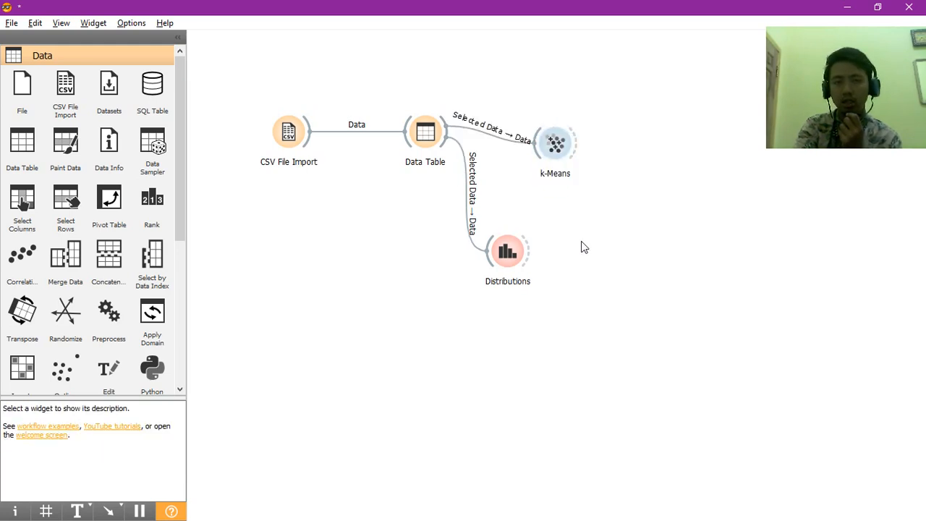
drag(550, 162, 518, 149)
drag(507, 252, 520, 225)
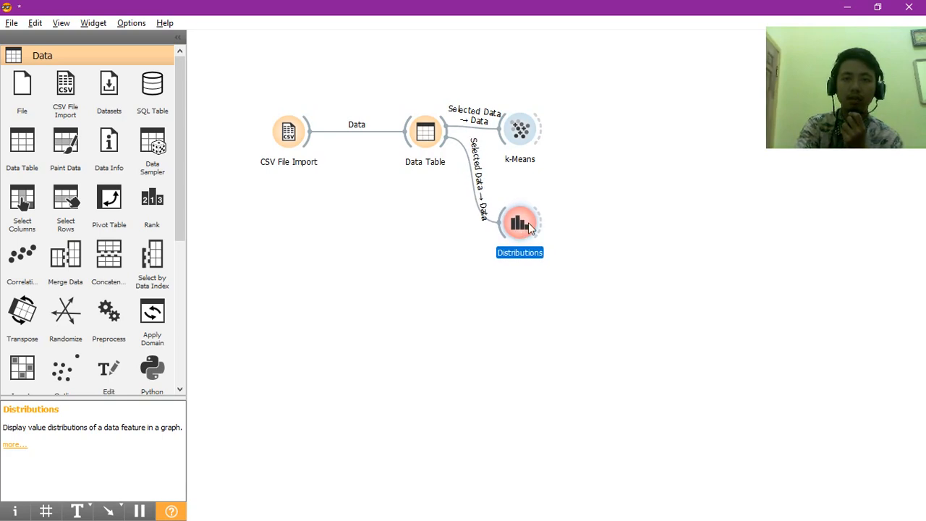
click(567, 224)
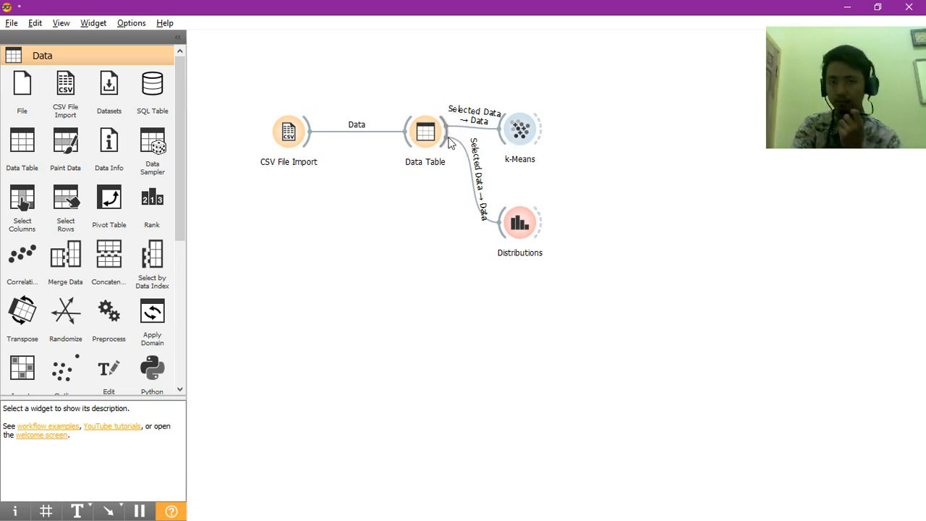
- Add a Box Plot widget linked to the Data Table's output and space it below the Distributions widget
mouse_move(450, 130)
mouse_down()
mouse_move(464, 100)
mouse_move(482, 88)
mouse_move(490, 121)
mouse_move(487, 99)
mouse_move(470, 227)
mouse_move(517, 303)
mouse_up()
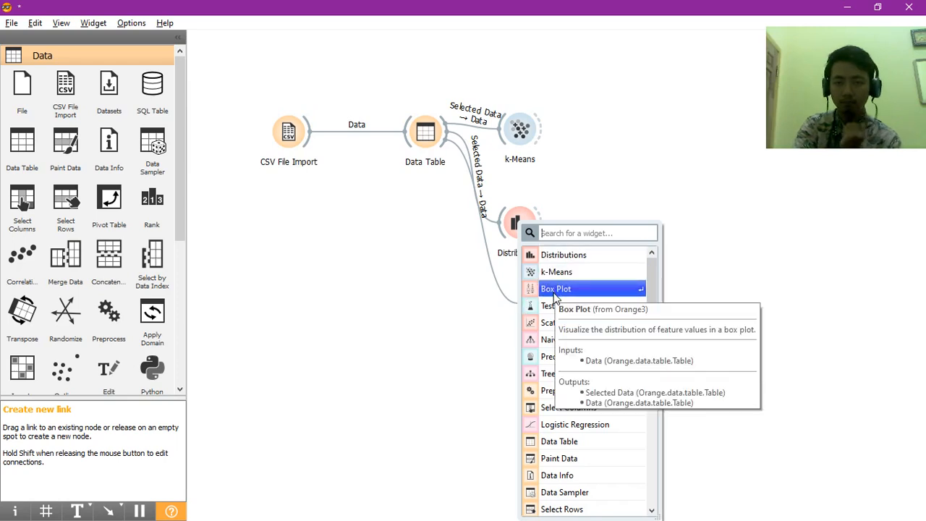
click(548, 289)
drag(523, 225, 539, 202)
drag(541, 315, 511, 284)
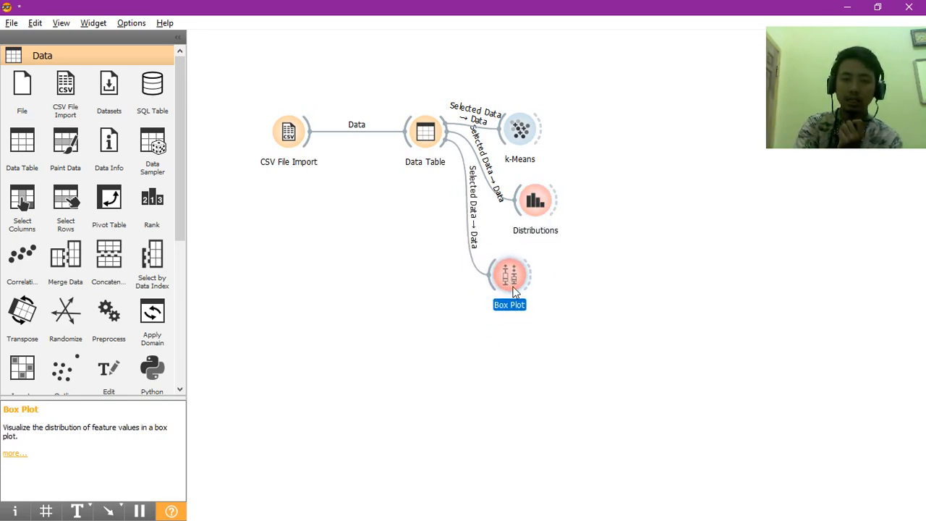
- Open the Box Plot, display the Age variable, and examine its quartile box, median and mean
double_click(515, 287)
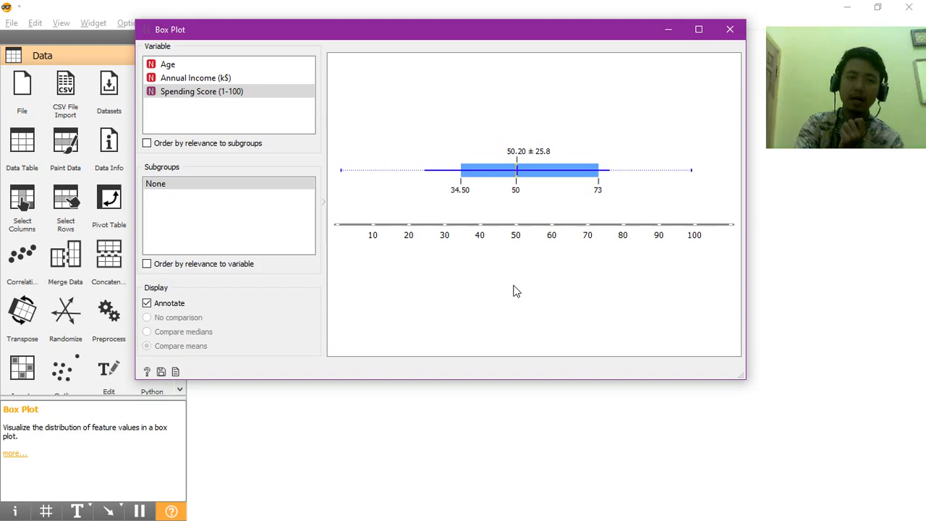
click(235, 66)
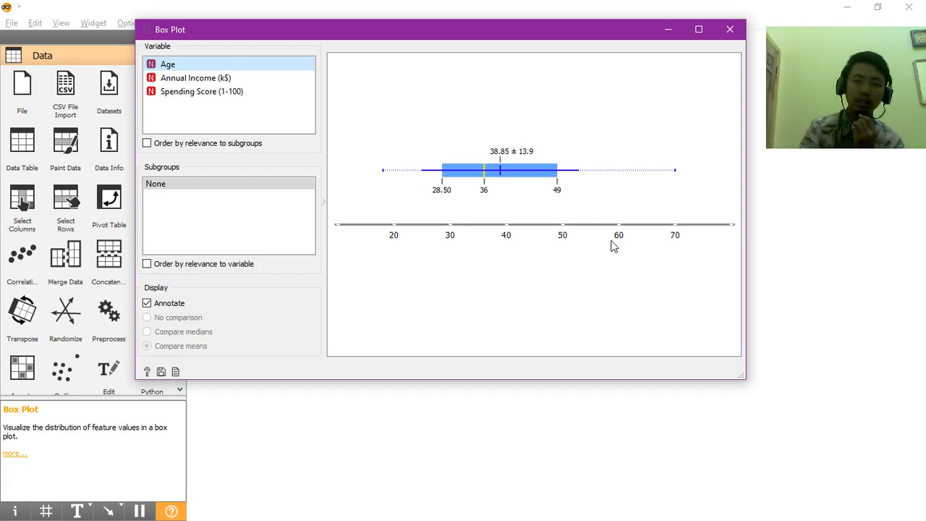
click(450, 174)
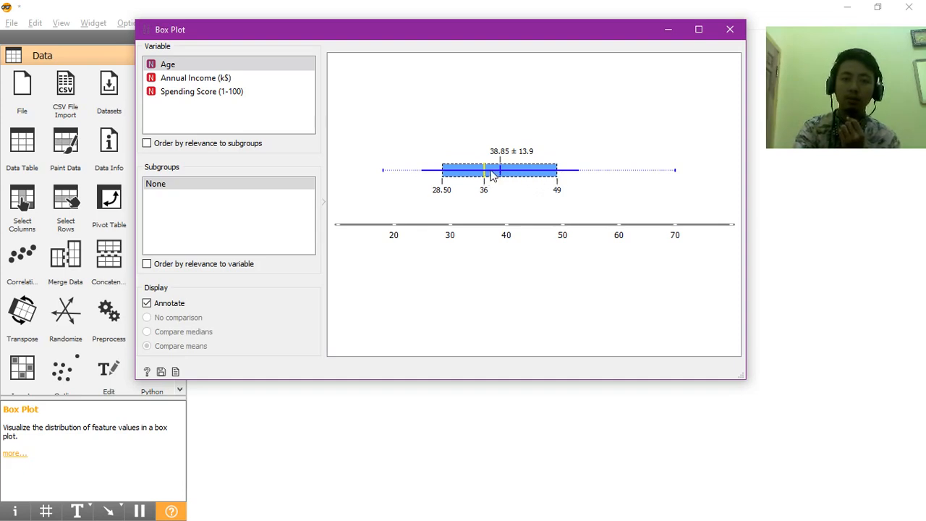
- Compare the box plots of Age, Annual Income (k$) and Spending Score (1-100), and close the Box Plot
click(564, 145)
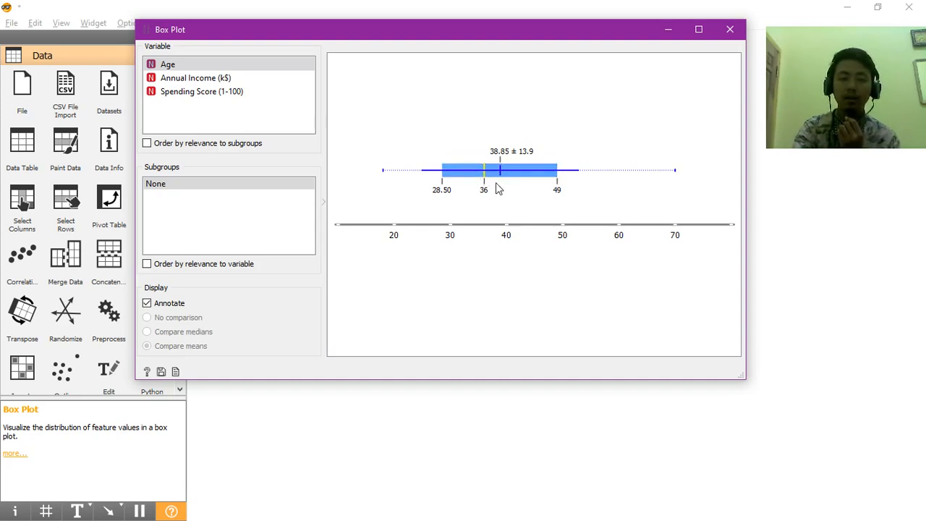
click(514, 174)
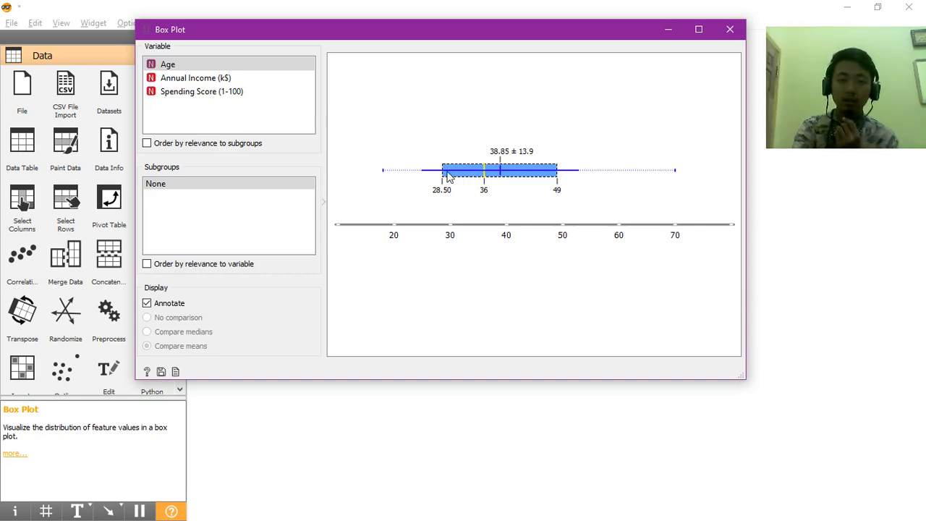
click(594, 131)
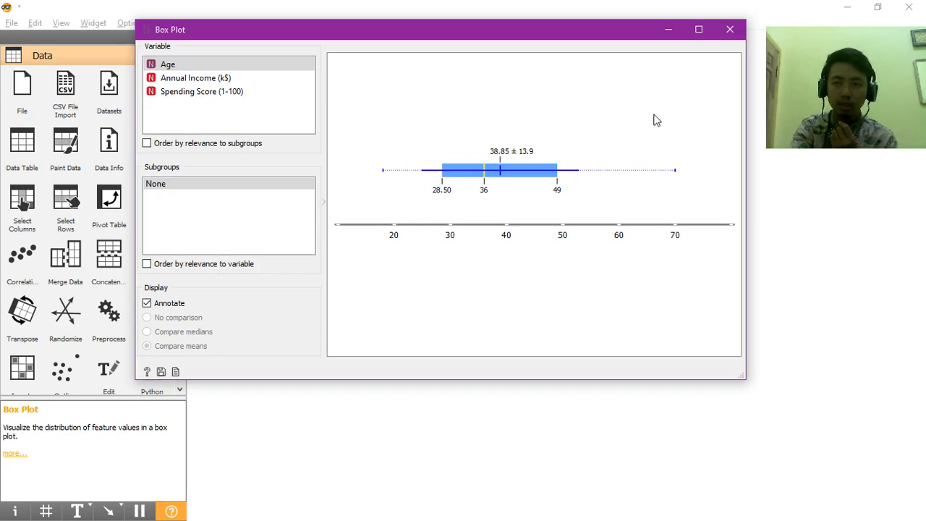
click(187, 85)
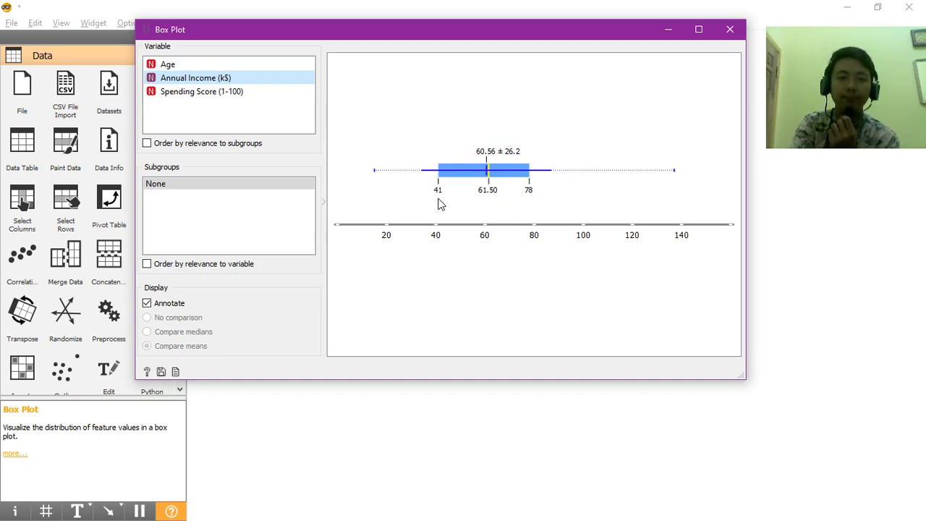
click(228, 97)
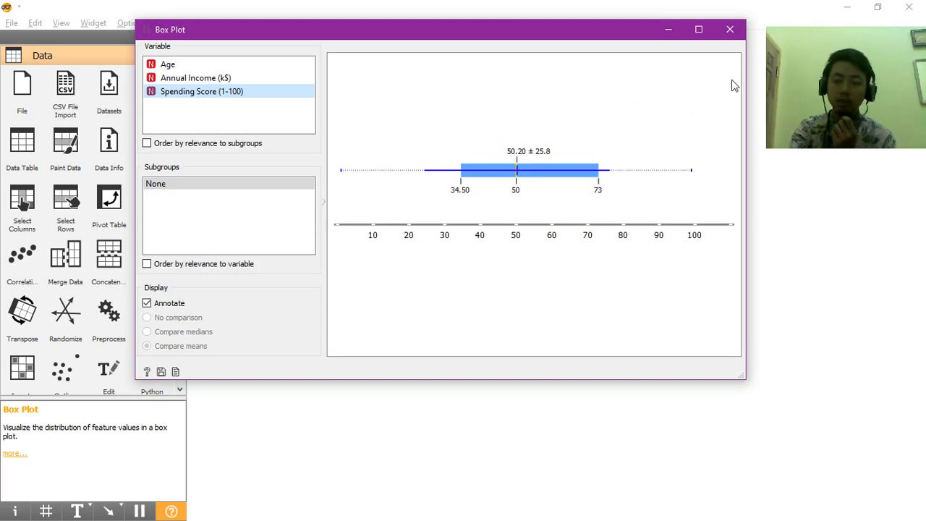
click(730, 30)
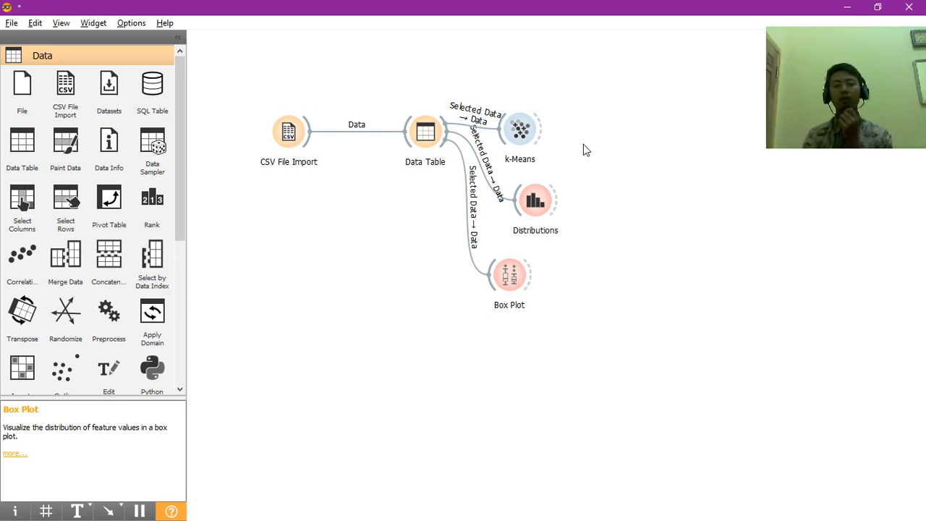
- Set k-Means to a fixed number of 4 clusters and close its settings
double_click(520, 129)
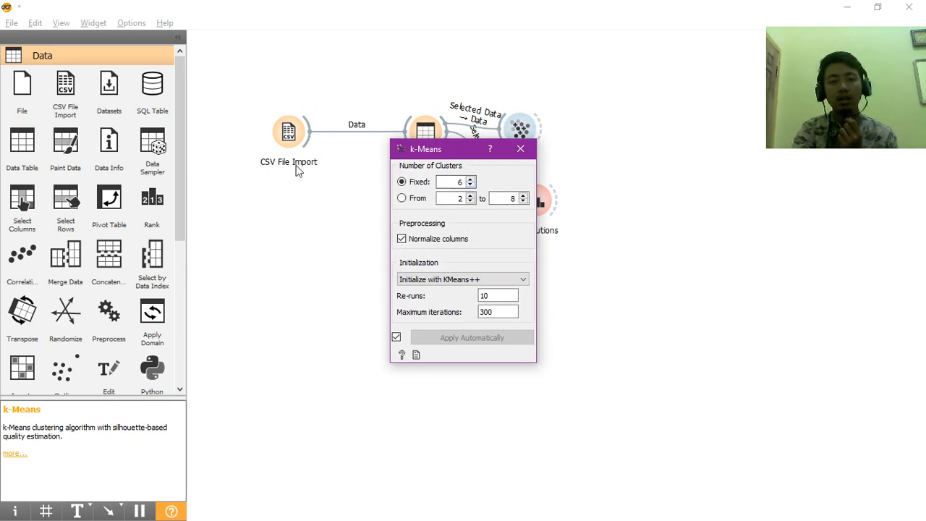
click(402, 181)
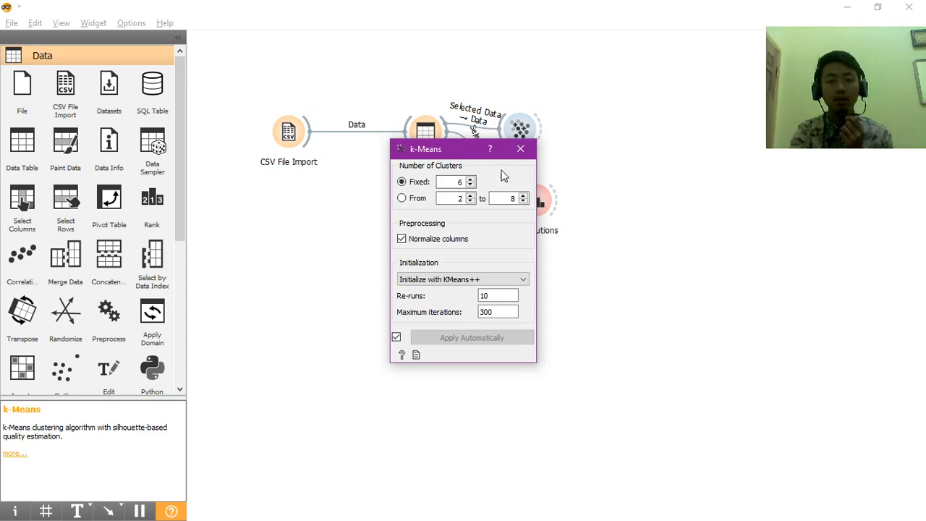
click(469, 185)
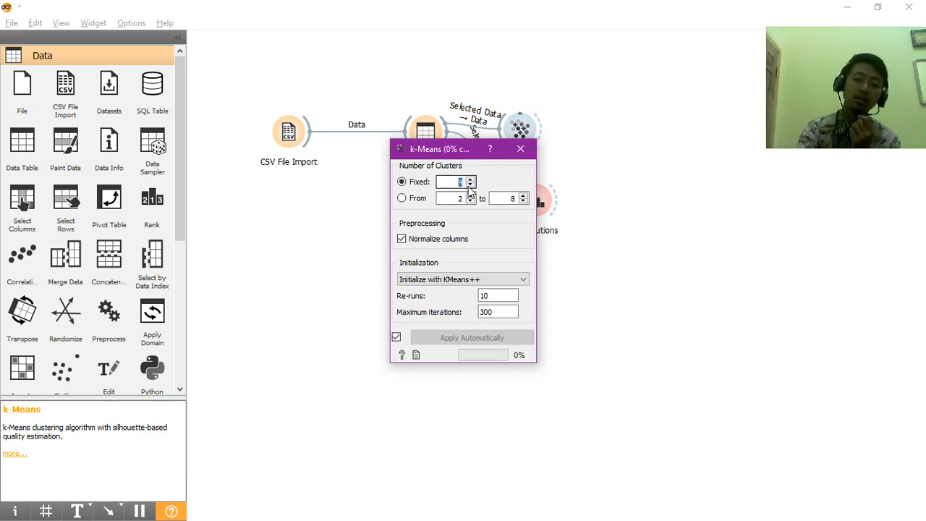
click(470, 179)
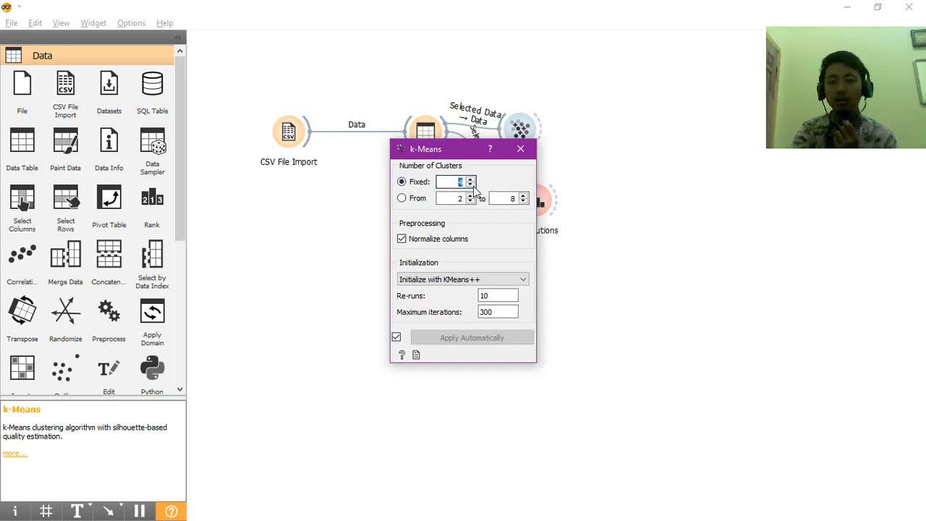
click(520, 148)
- Add a Scatter Plot widget linked to the k-Means output, and connect the Box Plot's selected data to it as the data subset
drag(545, 130, 644, 135)
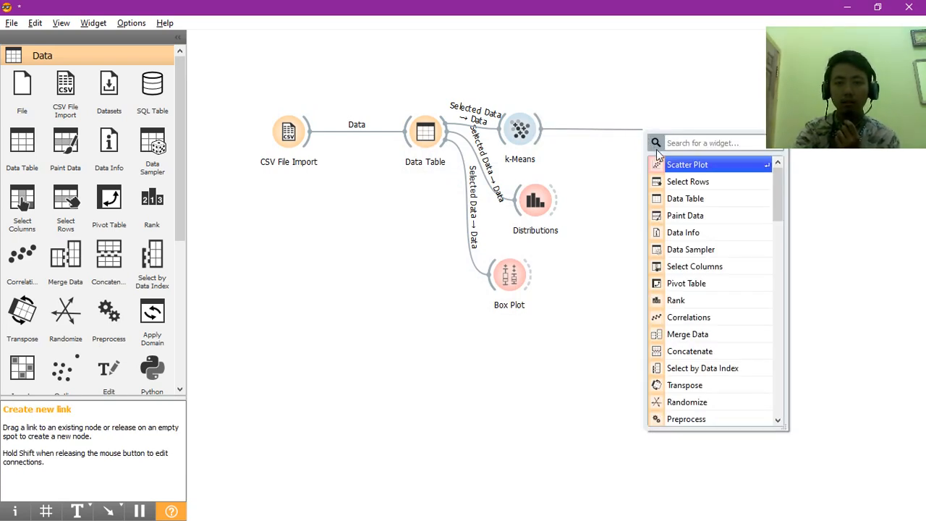
click(686, 165)
drag(540, 283, 646, 142)
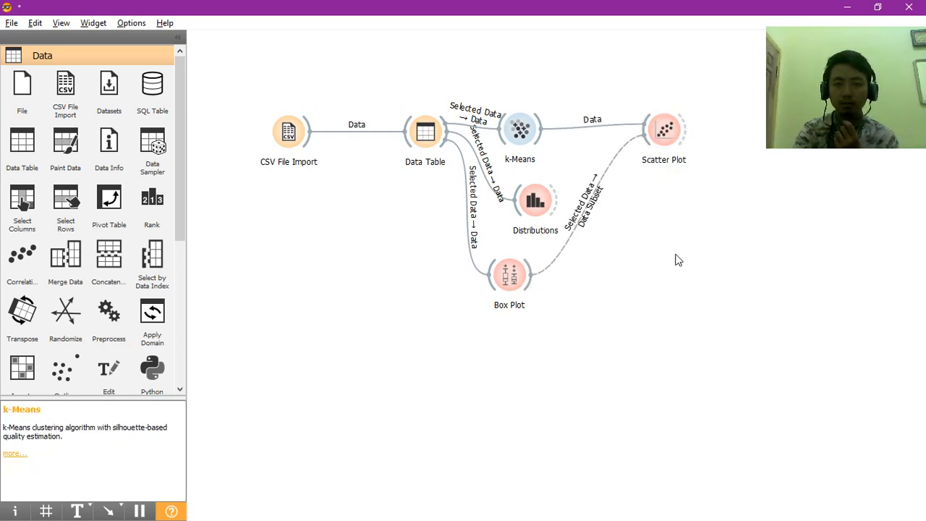
- Open the Scatter Plot of Annual Income against Spending Score and check which variables are available for the x axis
double_click(666, 141)
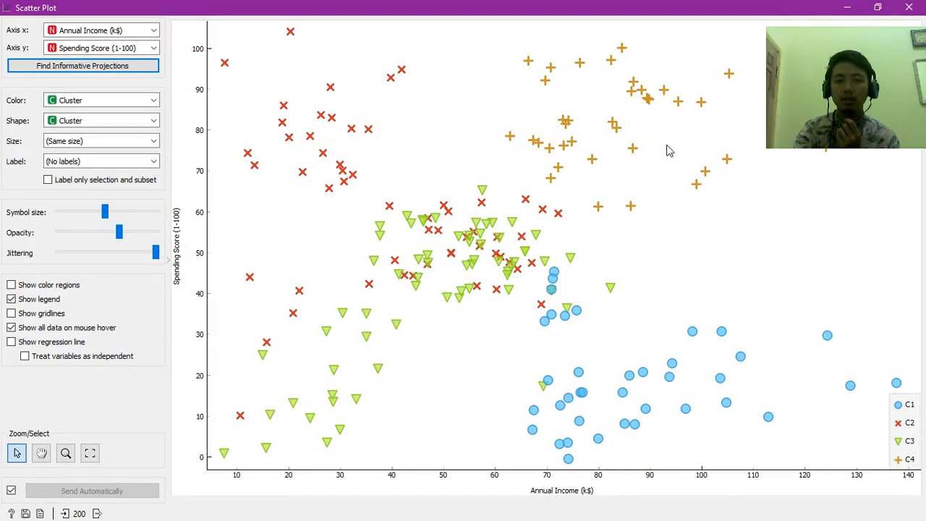
drag(850, 34, 86, 283)
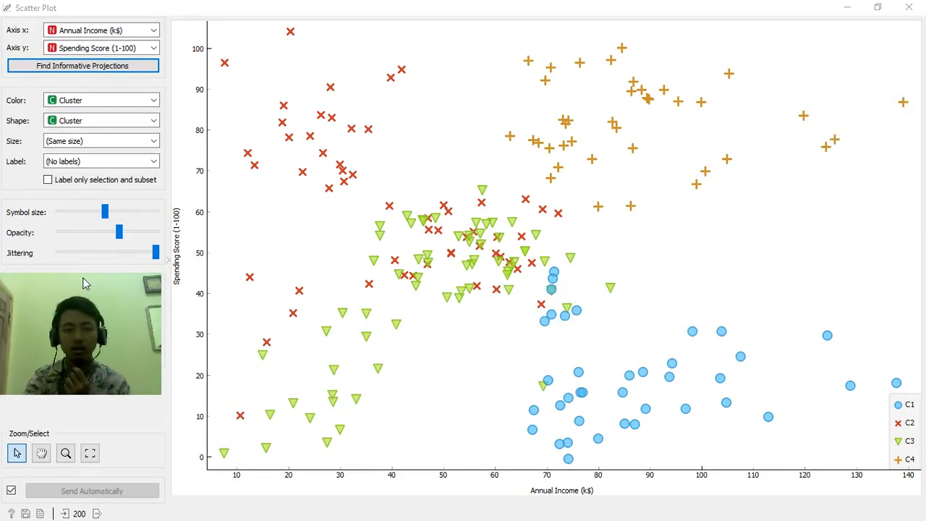
click(577, 257)
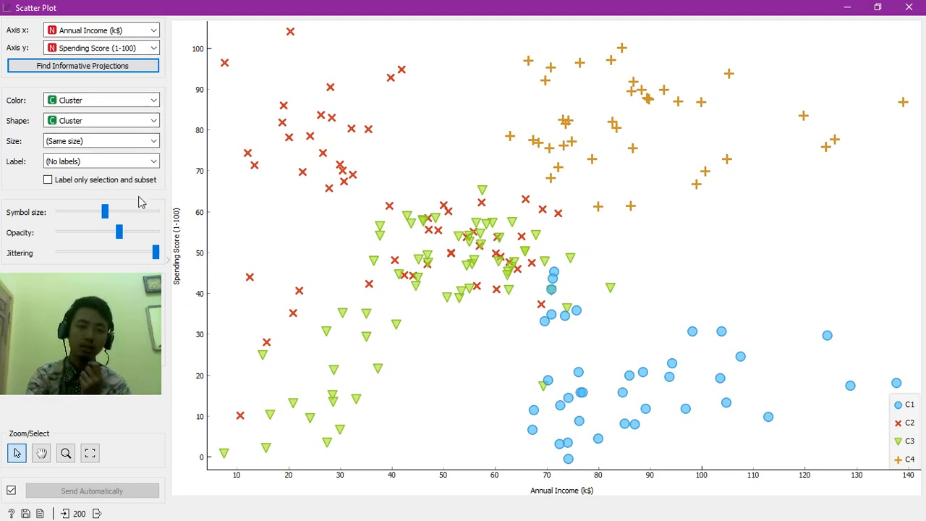
click(148, 31)
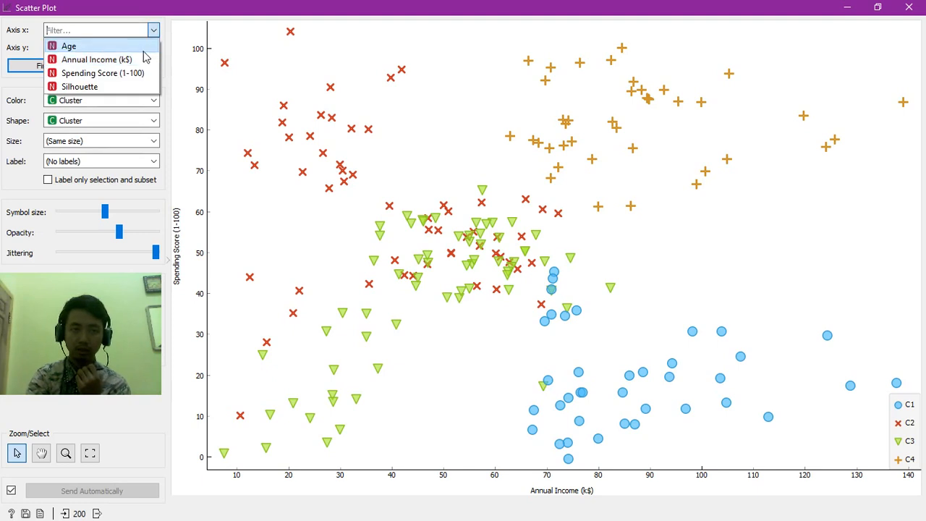
click(153, 31)
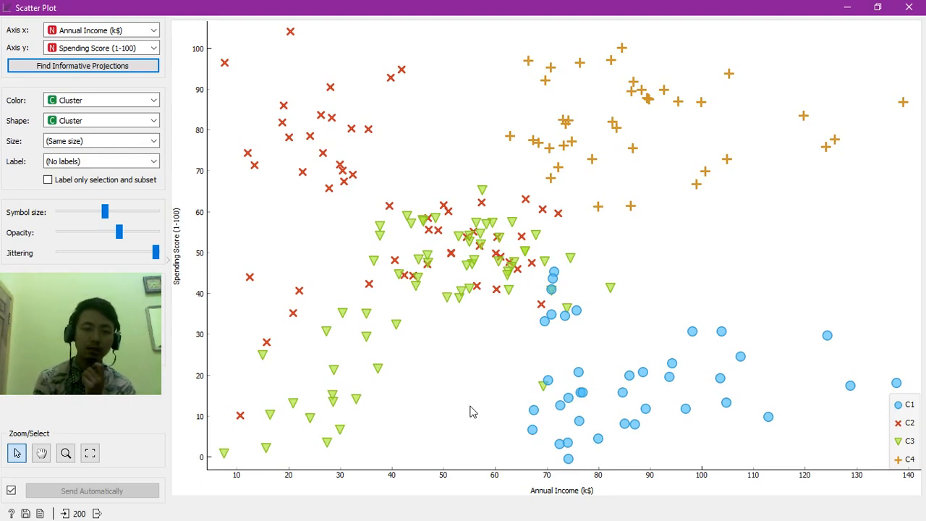
- Examine the four clusters in the Scatter Plot, checking individual C1 and C4 points against income and spending score, and close the plot
scroll(494, 411, up, 2)
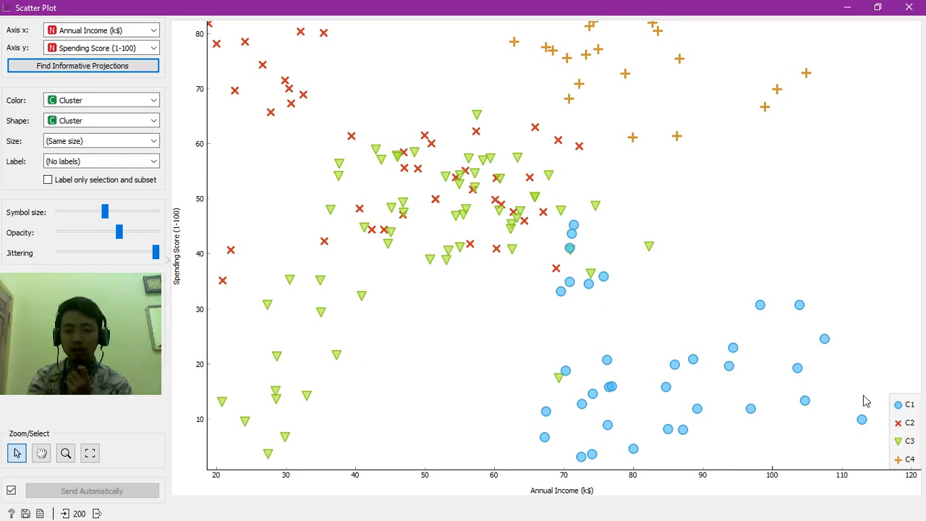
mouse_move(865, 418)
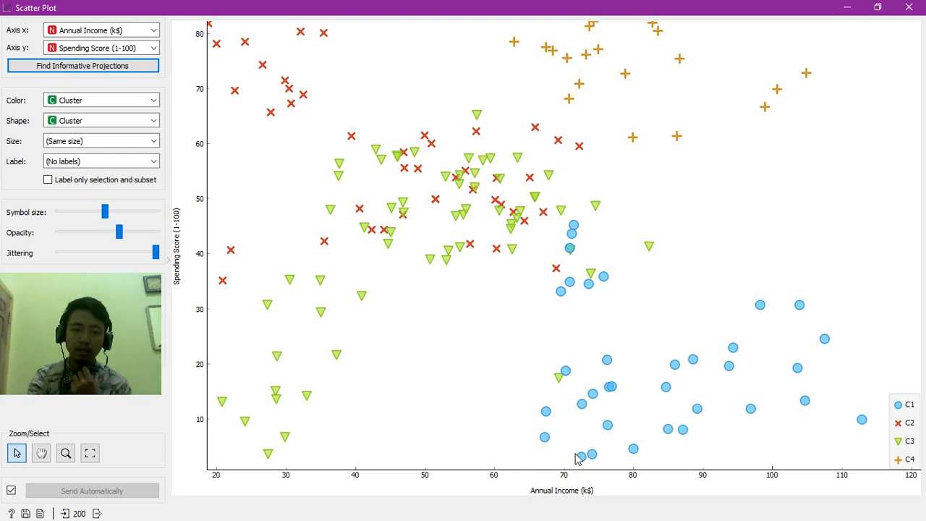
mouse_move(599, 464)
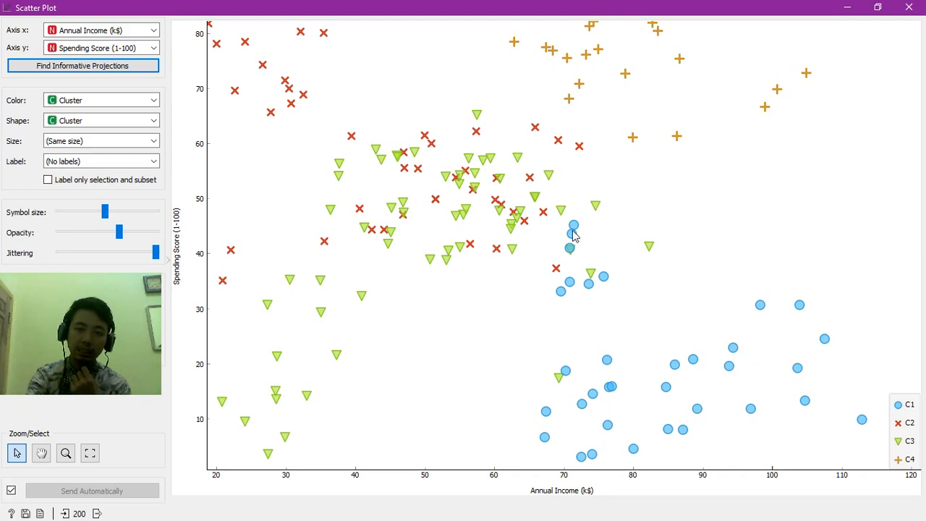
mouse_move(573, 231)
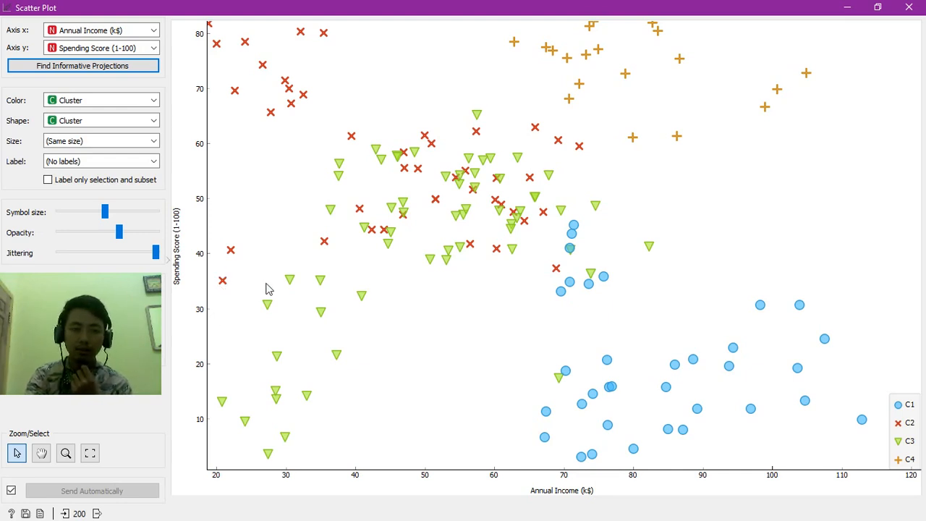
scroll(222, 36, up, 3)
scroll(224, 44, down, 6)
scroll(224, 65, down, 2)
scroll(224, 66, up, 5)
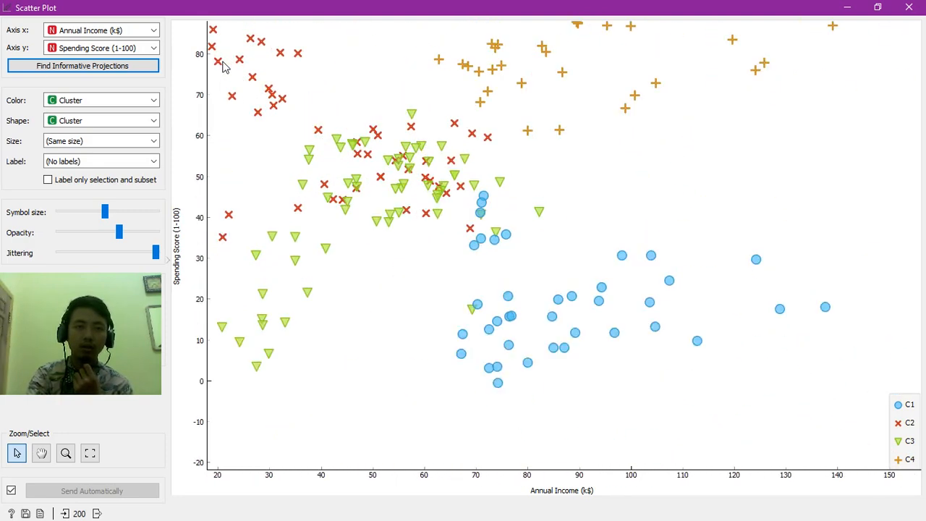
scroll(227, 71, down, 1)
scroll(229, 74, down, 2)
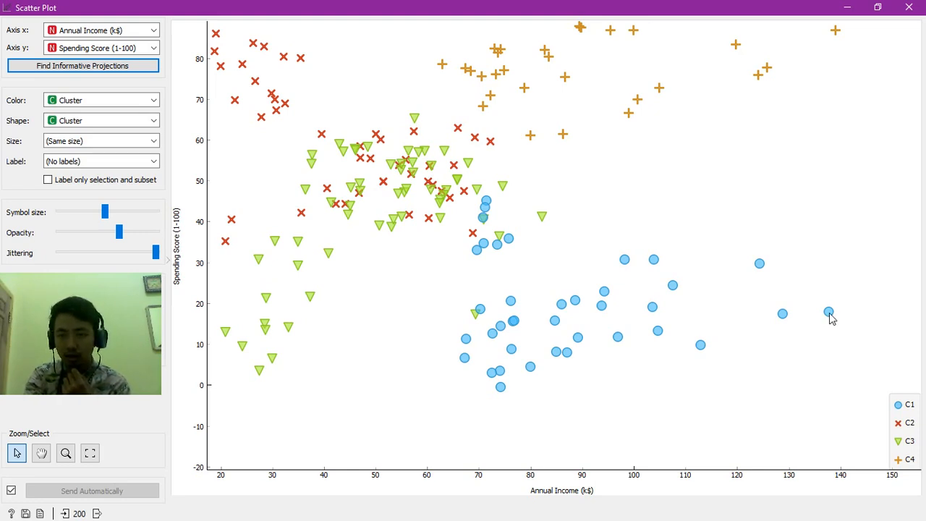
mouse_move(832, 315)
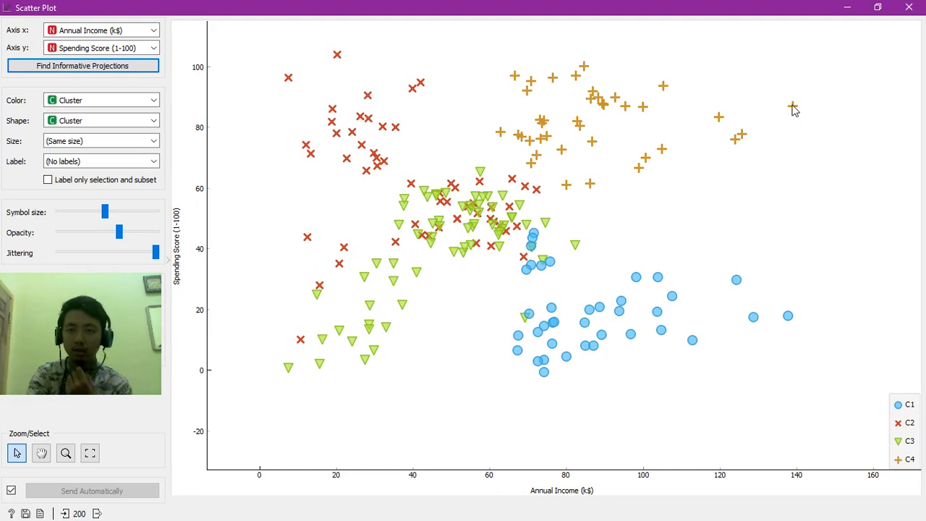
mouse_move(794, 109)
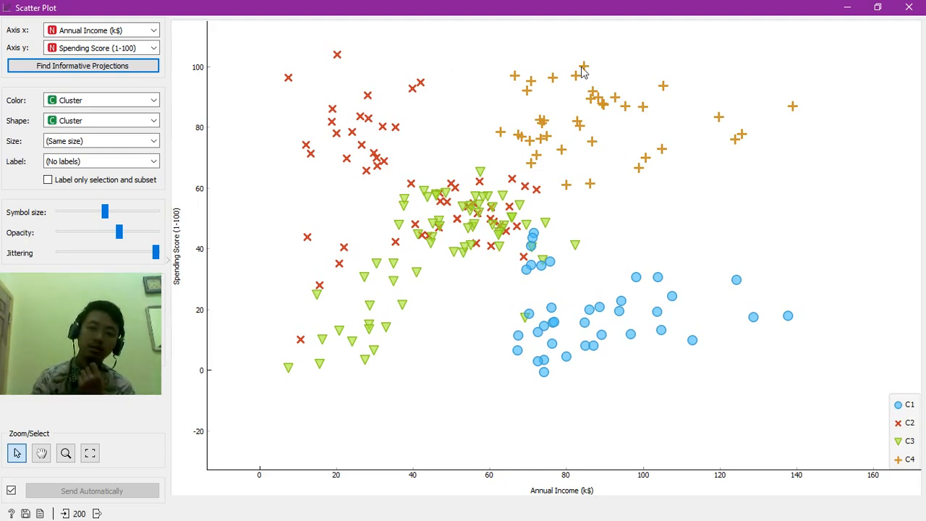
mouse_move(583, 70)
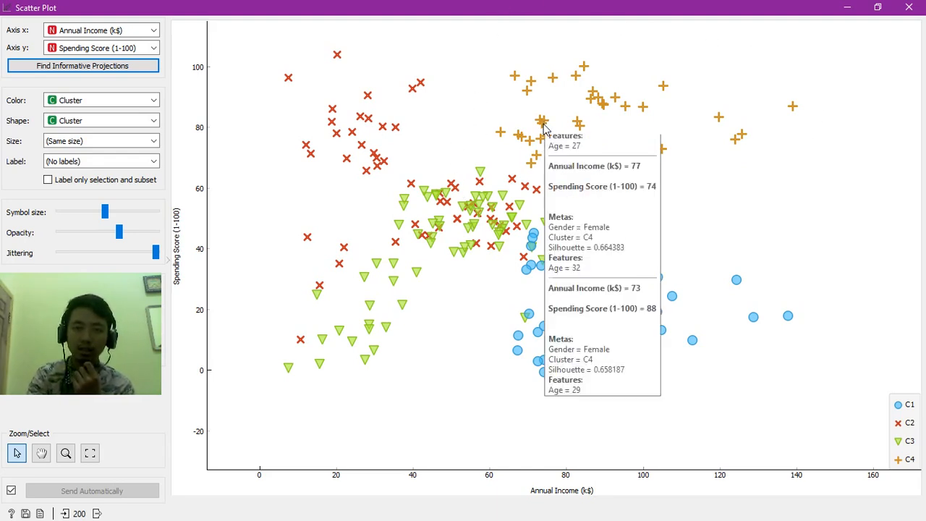
mouse_move(545, 131)
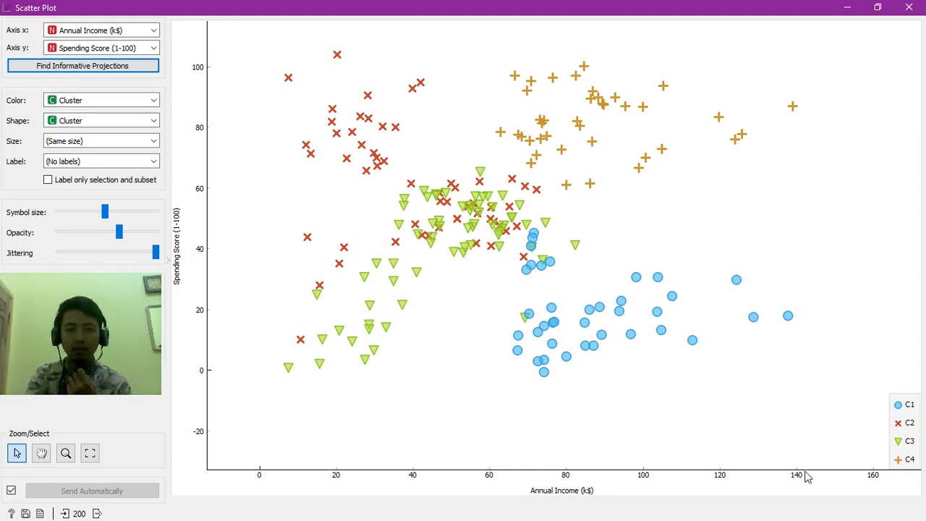
click(908, 7)
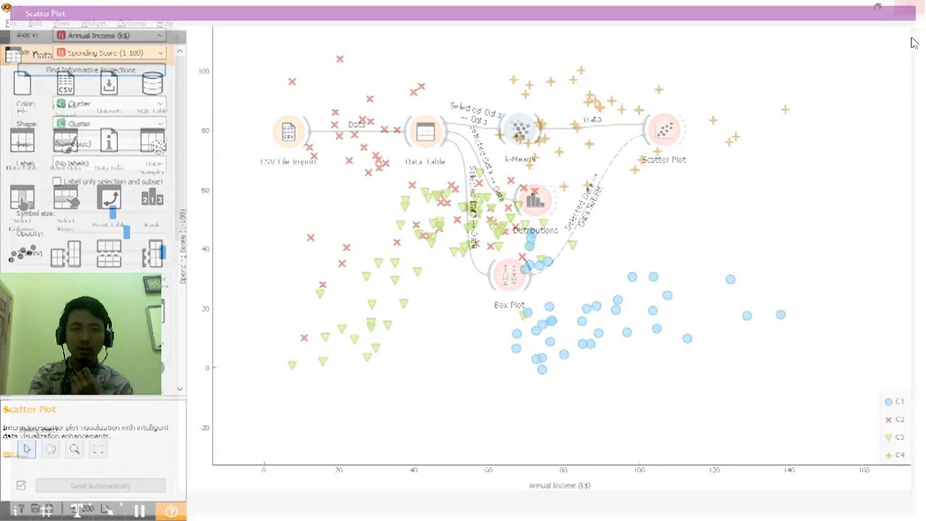
- Set the fixed number of k-Means clusters to 5 and close its settings
double_click(515, 126)
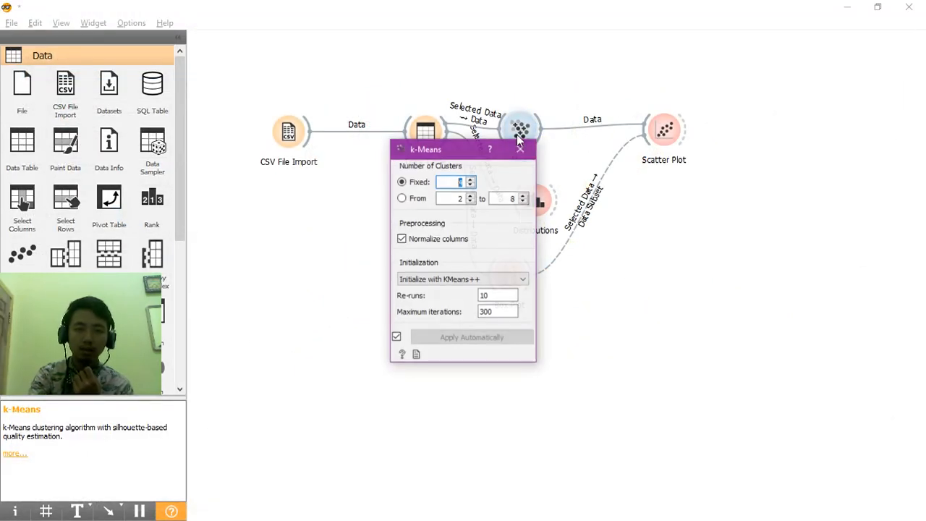
click(470, 180)
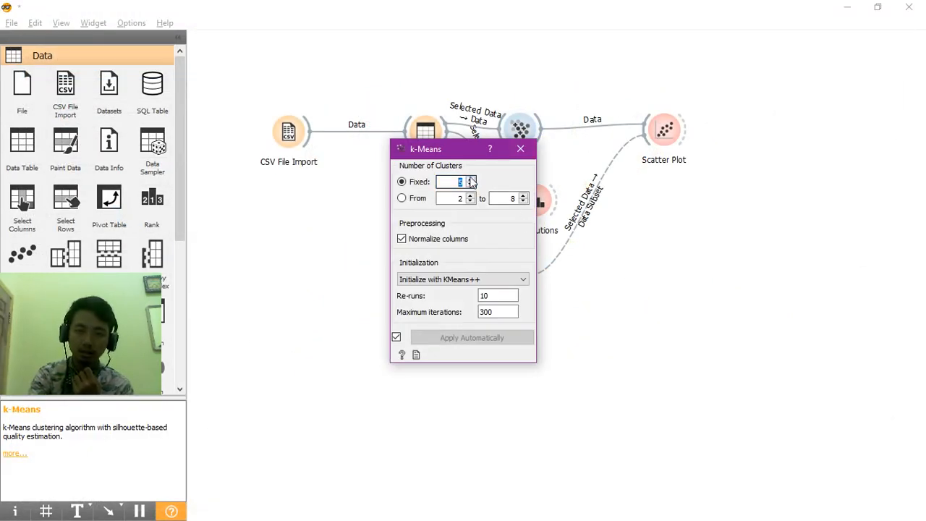
click(520, 149)
- Reopen the Scatter Plot and examine the five clusters, selecting points in C5 and in the central group and clearing the selection
click(665, 137)
double_click(665, 137)
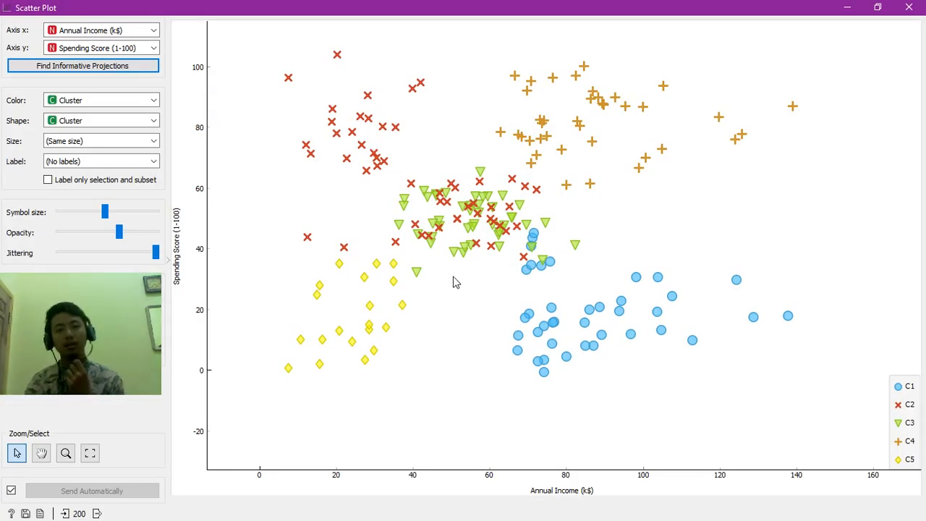
drag(297, 305, 392, 385)
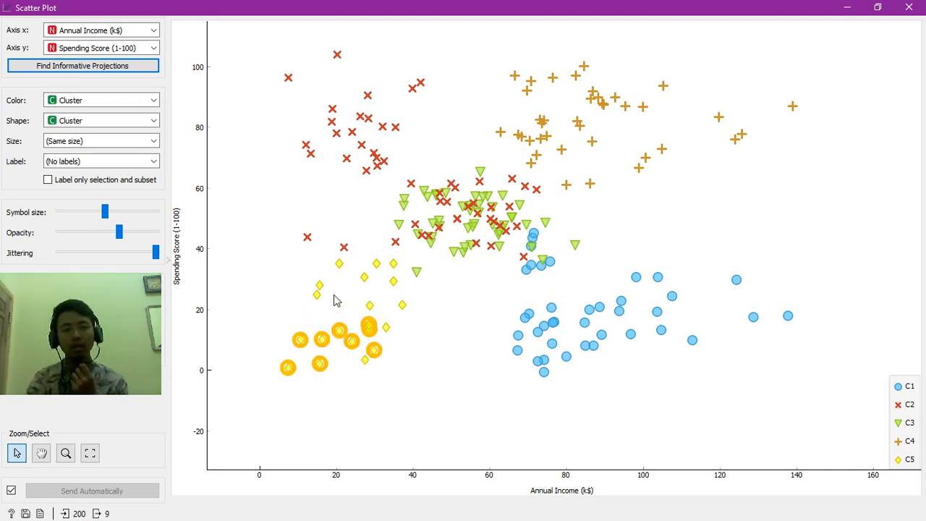
click(469, 230)
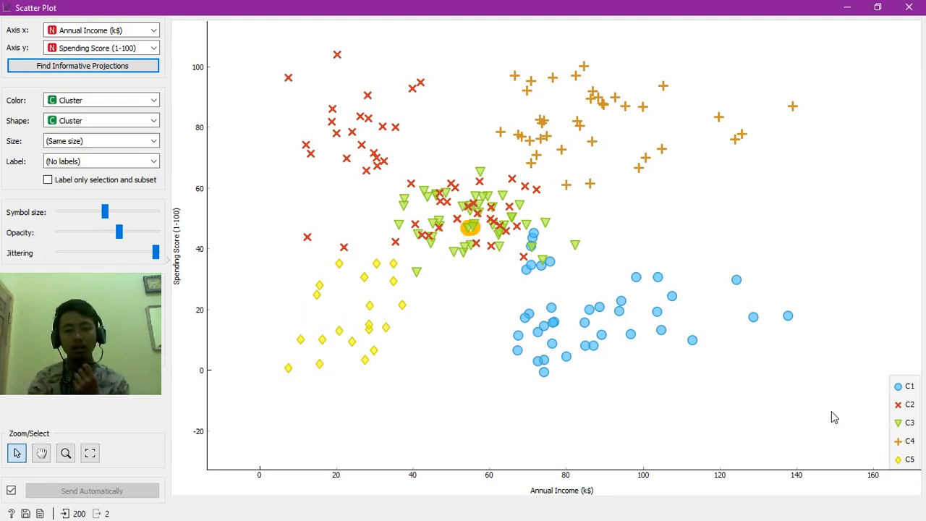
click(806, 424)
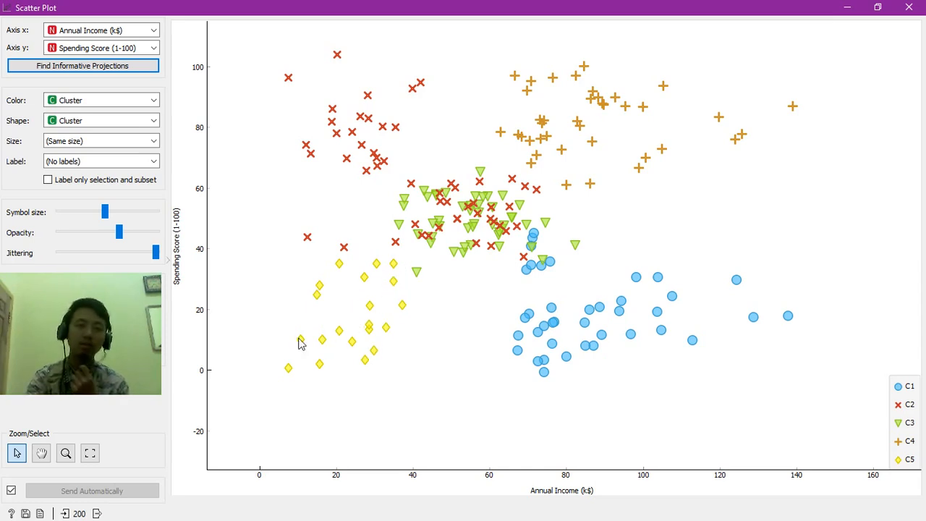
mouse_move(389, 334)
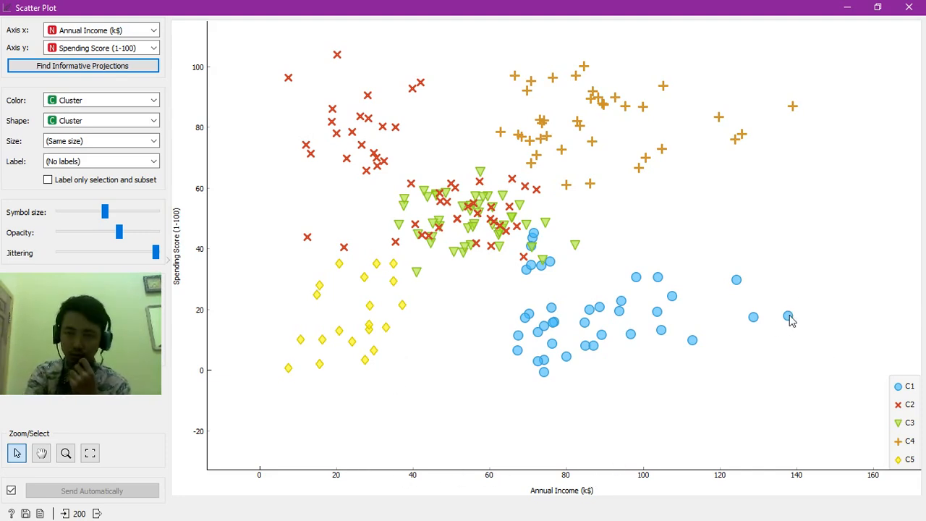
- Examine the outlying C1 and C2 points of the five-cluster Scatter Plot against income and spending score, and close the plot
mouse_move(790, 321)
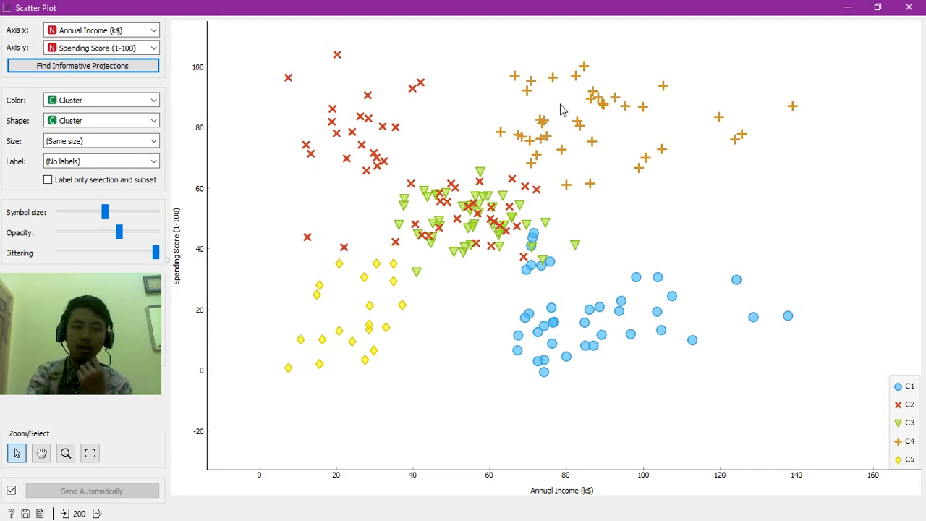
mouse_move(536, 192)
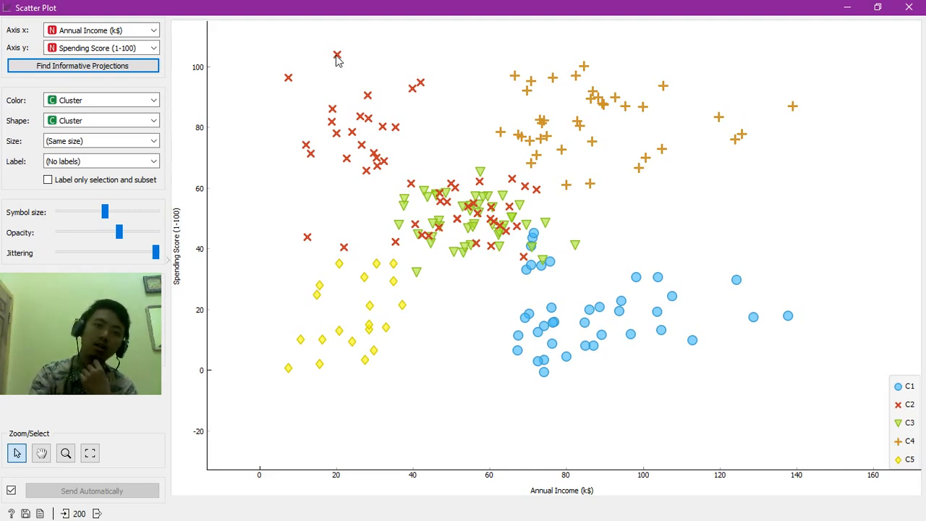
mouse_move(337, 61)
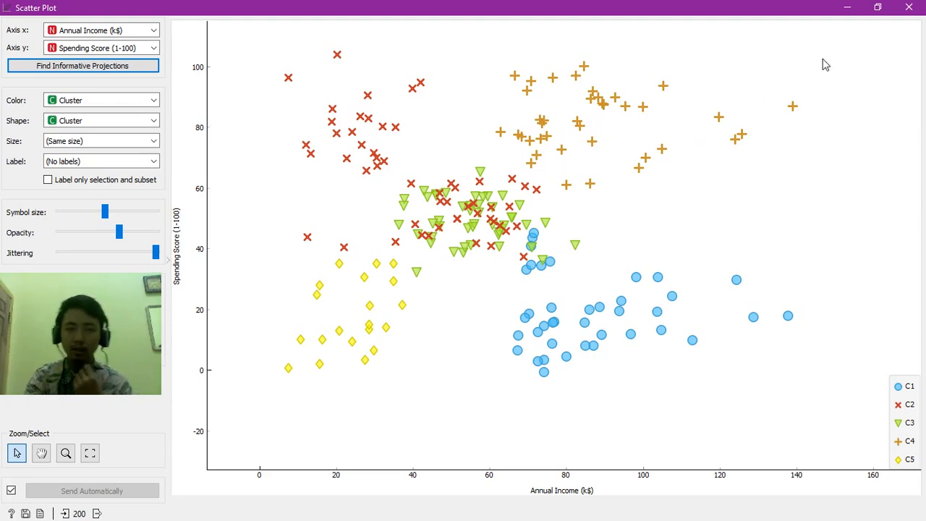
click(910, 9)
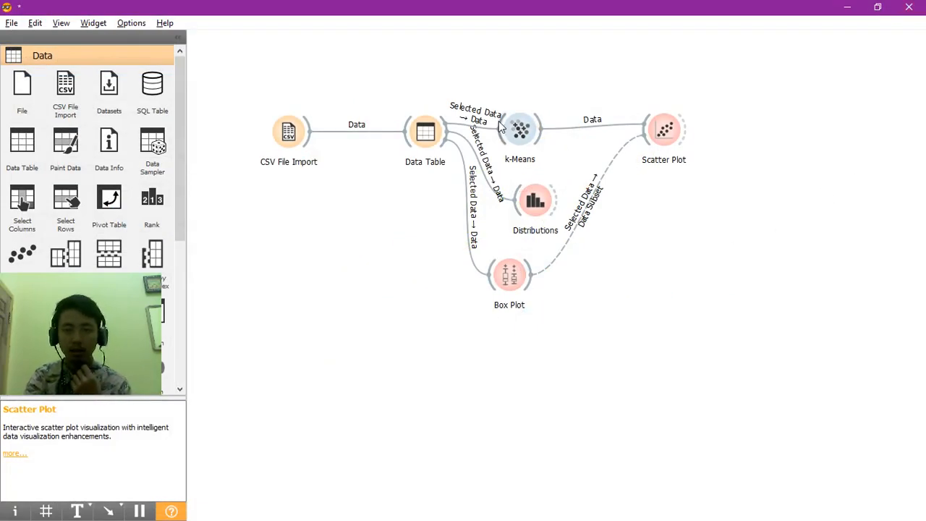
- Set the fixed number of k-Means clusters to 6 and close its settings
double_click(520, 129)
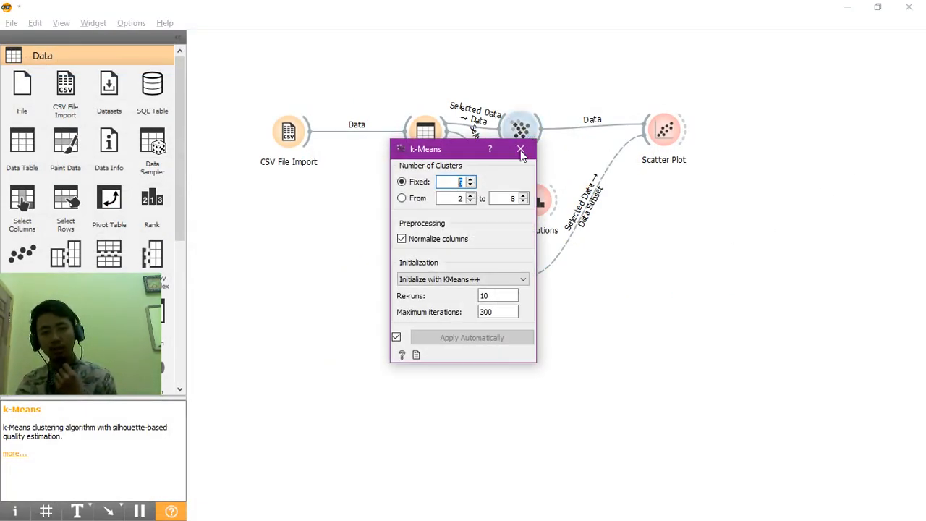
click(471, 180)
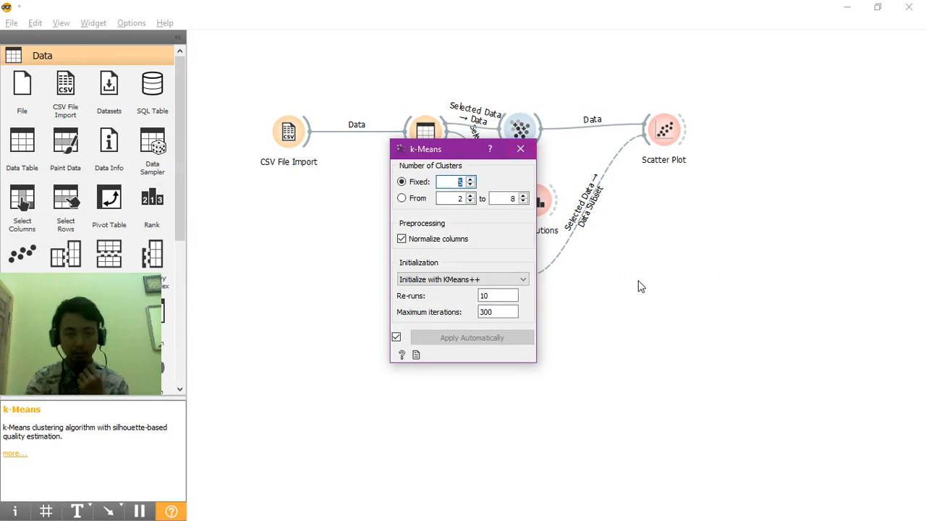
click(518, 149)
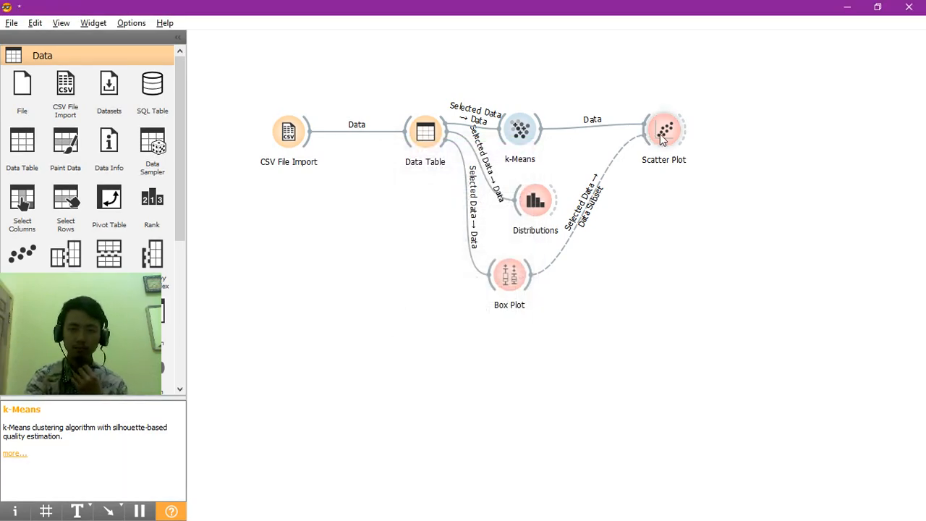
double_click(523, 134)
click(526, 140)
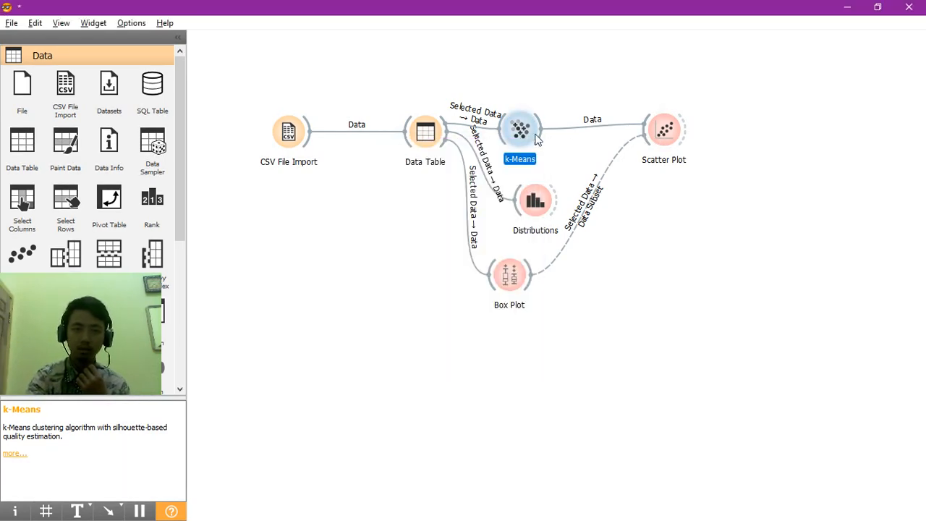
- Reopen the Scatter Plot, examine the six clusters by income and spending score, inspecting C1, C2 and C4 points, and close the plot
double_click(660, 131)
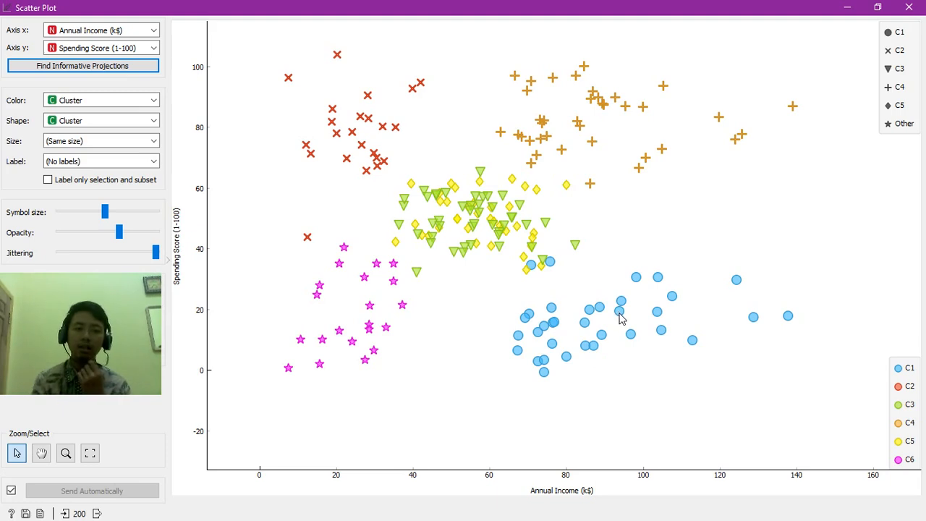
mouse_move(620, 318)
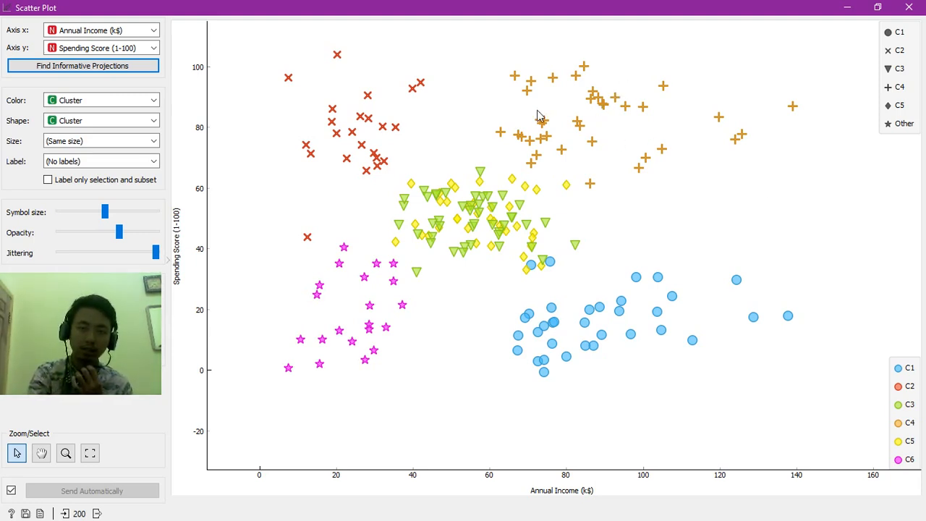
mouse_move(519, 141)
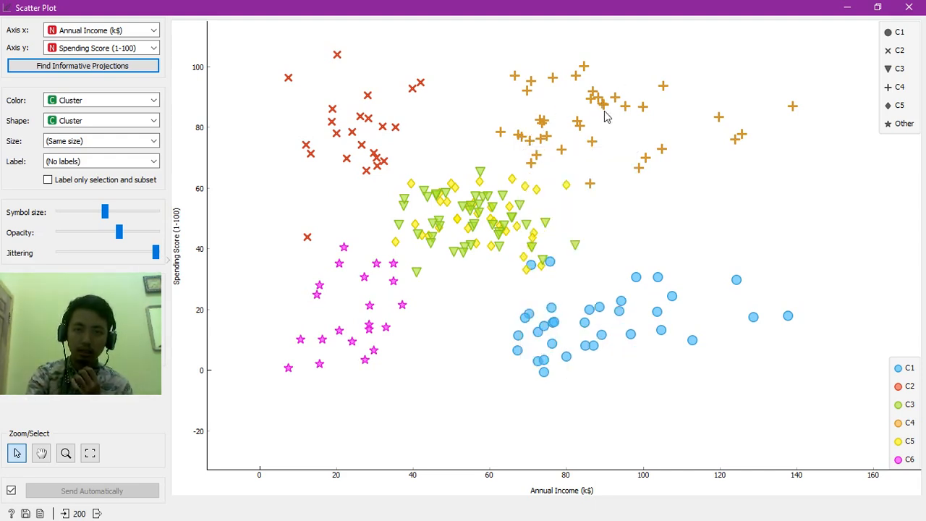
mouse_move(603, 105)
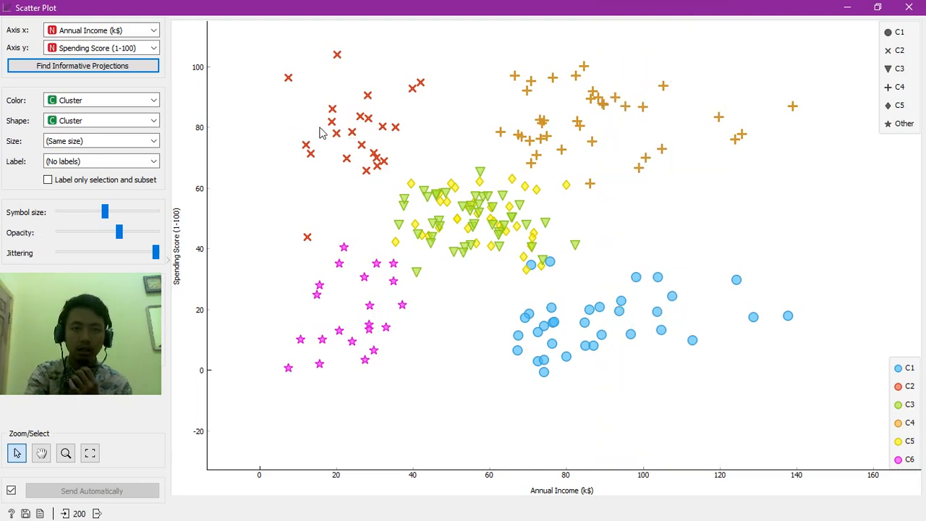
mouse_move(338, 139)
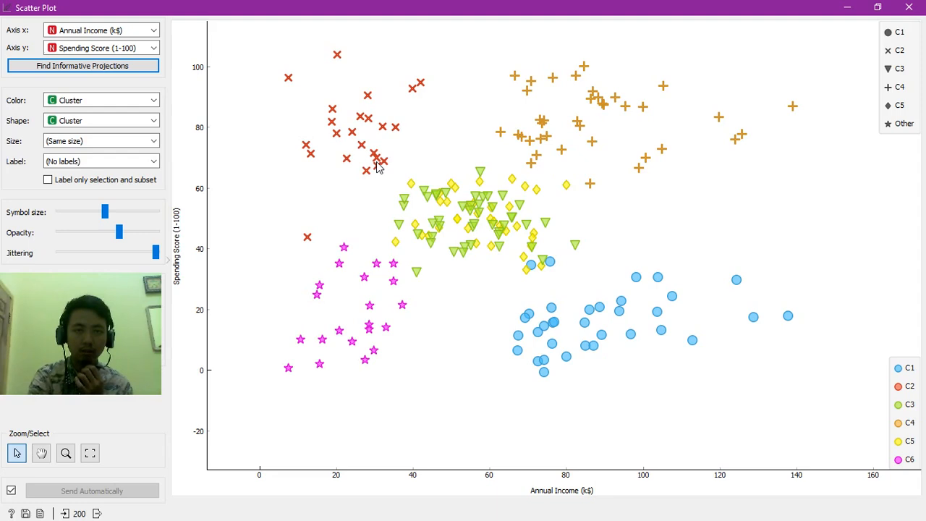
mouse_move(378, 167)
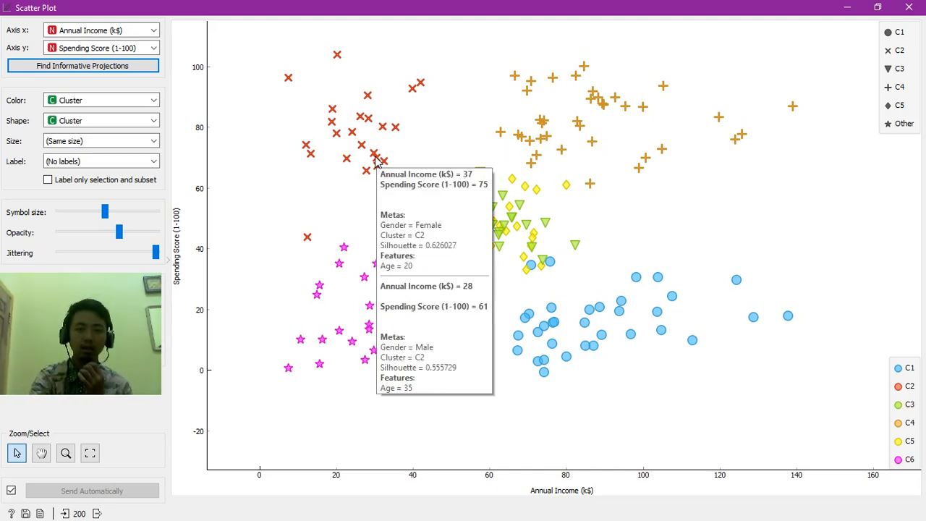
mouse_move(588, 151)
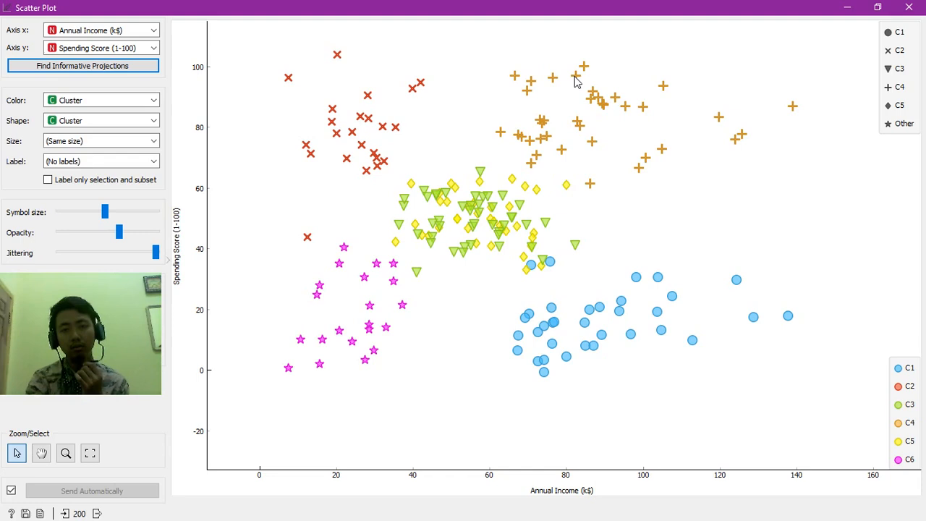
mouse_move(575, 81)
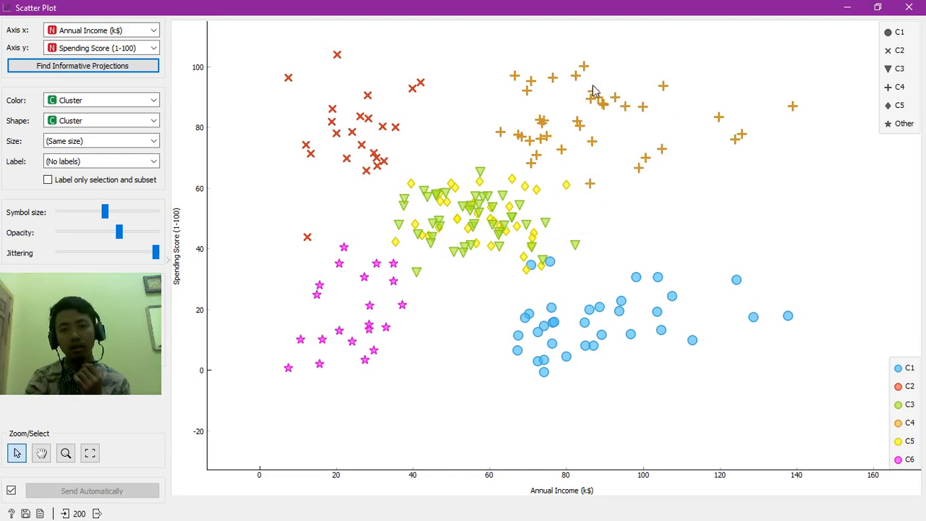
mouse_move(608, 105)
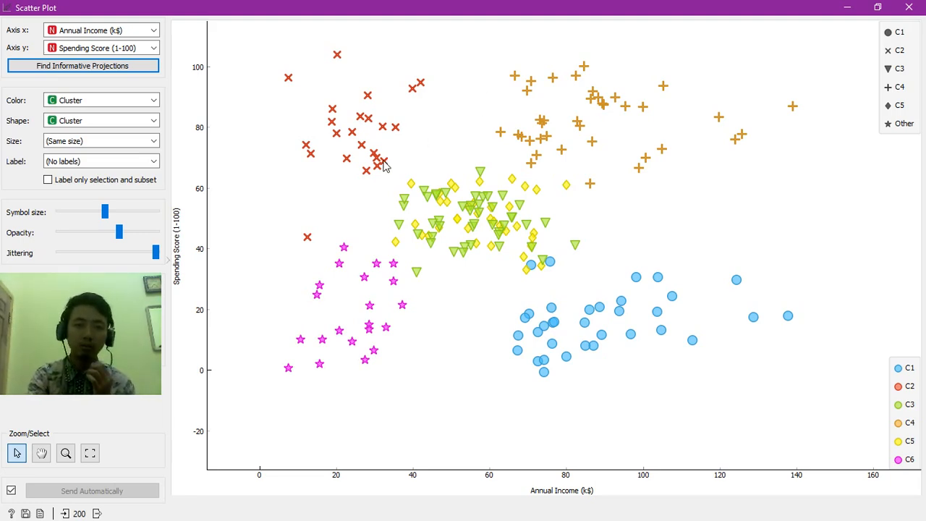
mouse_move(384, 165)
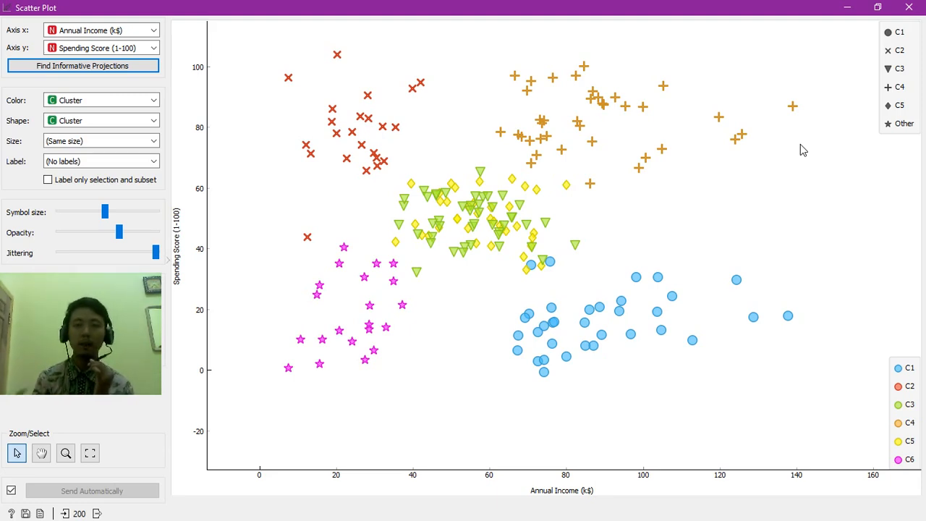
click(908, 8)
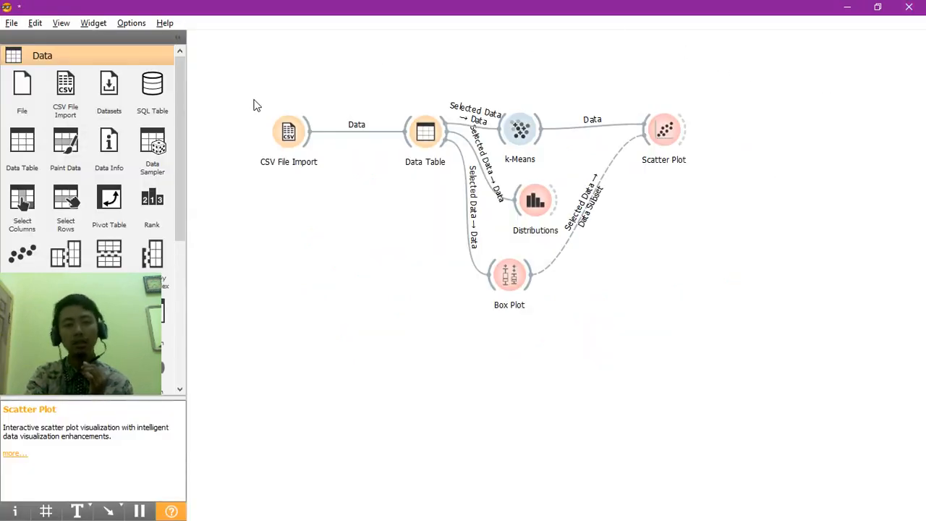
drag(234, 68, 566, 58)
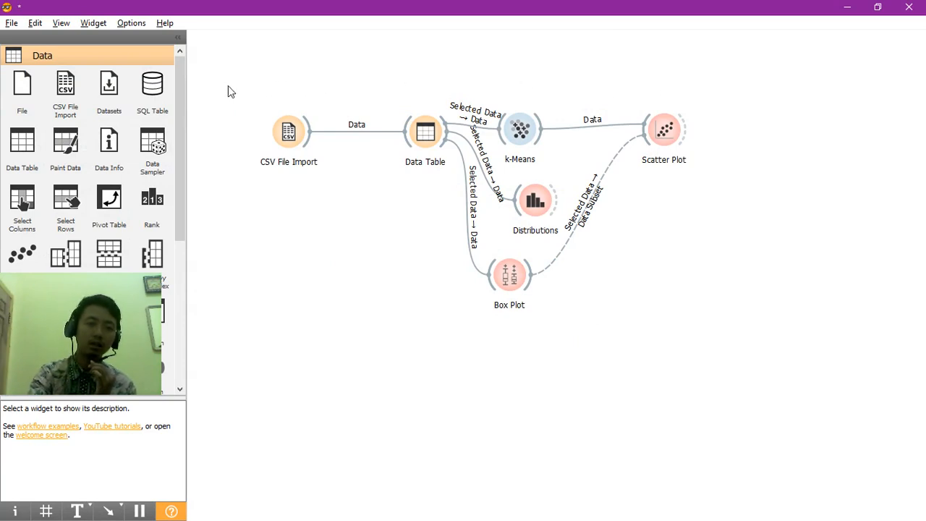